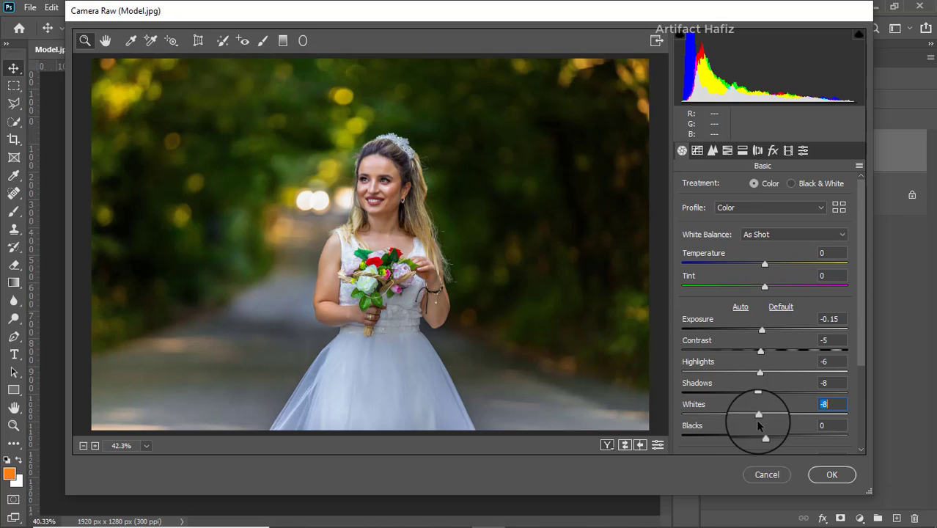
Step: Set the Blacks of the photo to -8 in the basic tonal adjustments
{"action": "mouse_move", "coordinate": [764, 437]}
{"action": "left_mouse_down"}
{"action": "mouse_move", "coordinate": [786, 435]}
{"action": "mouse_move", "coordinate": [755, 442]}
{"action": "left_mouse_up"}
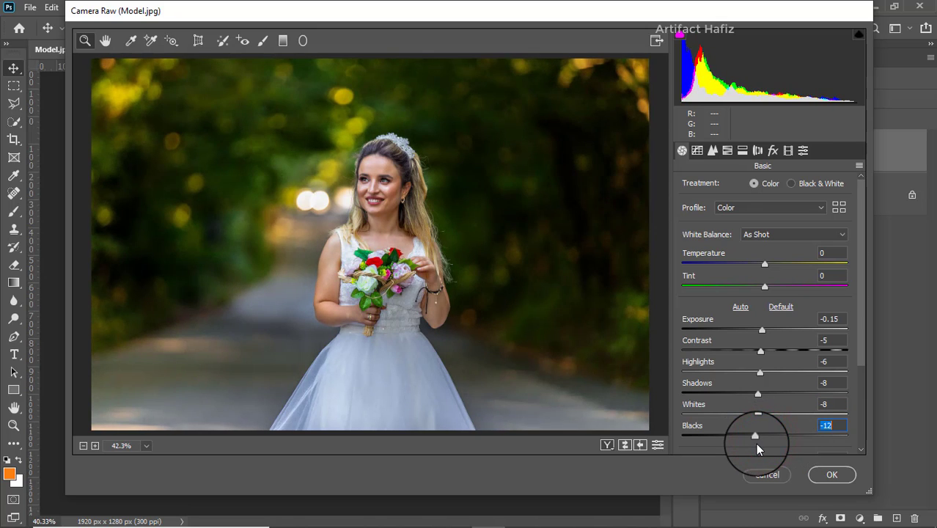
{"action": "key", "text": "Up"}
{"action": "key", "text": "Up"}
{"action": "key", "text": "Up"}
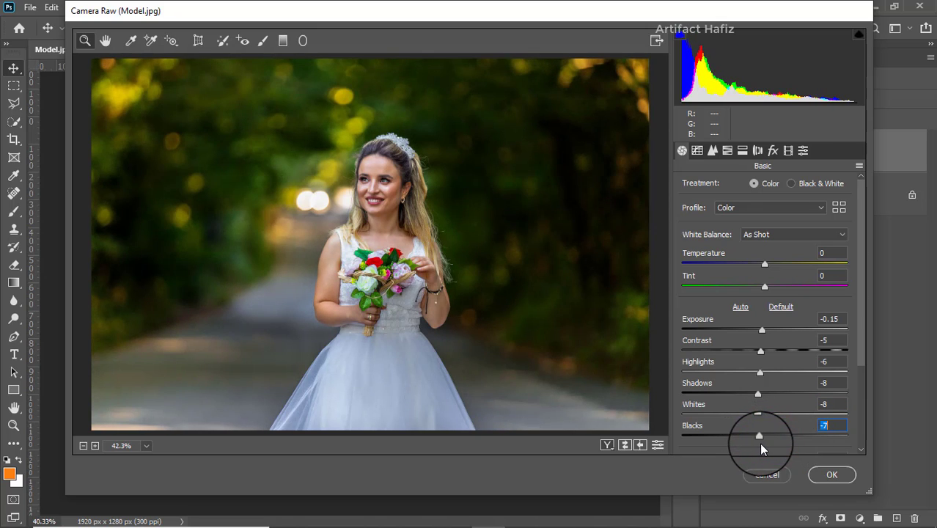
{"action": "key", "text": "Down"}
{"action": "key", "text": "Down"}
{"action": "key", "text": "Down"}
Step: Set Texture to -5, Clarity to +2, Dehaze to +4 and Vibrance to +3
{"action": "scroll", "coordinate": [763, 439], "scroll_direction": "down", "scroll_amount": 3}
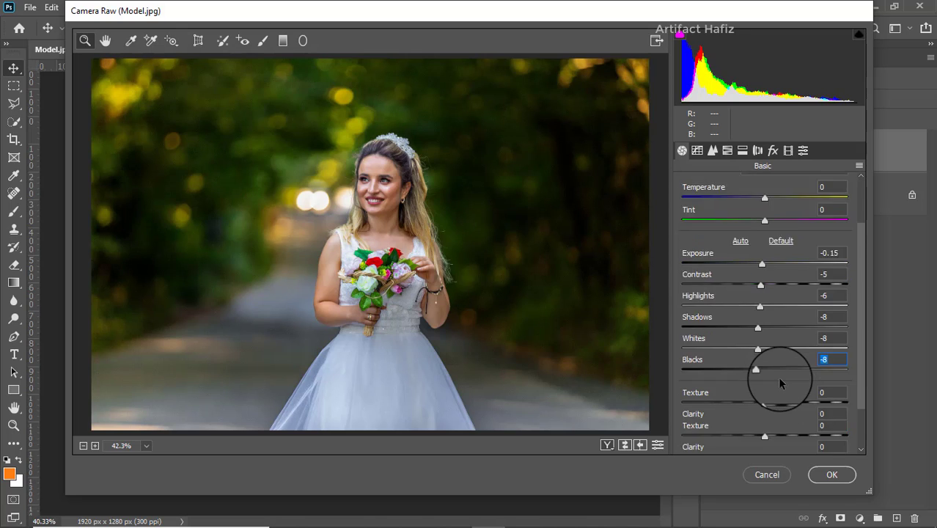
{"action": "mouse_move", "coordinate": [764, 345]}
{"action": "left_mouse_down"}
{"action": "mouse_move", "coordinate": [766, 368]}
{"action": "mouse_move", "coordinate": [760, 345]}
{"action": "left_mouse_up"}
{"action": "mouse_move", "coordinate": [764, 388]}
{"action": "left_mouse_down"}
{"action": "mouse_move", "coordinate": [746, 389]}
{"action": "mouse_move", "coordinate": [769, 389]}
{"action": "left_mouse_up"}
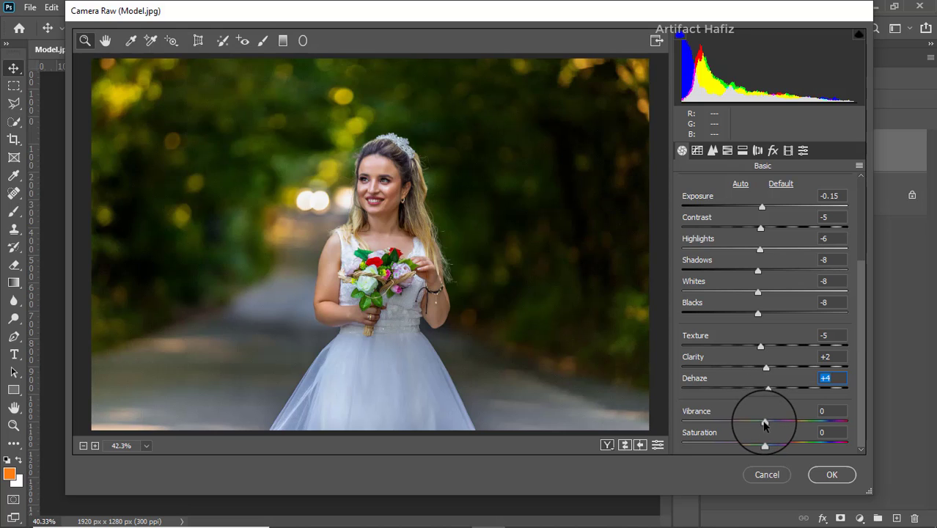
{"action": "left_click_drag", "start_coordinate": [763, 424], "coordinate": [768, 424]}
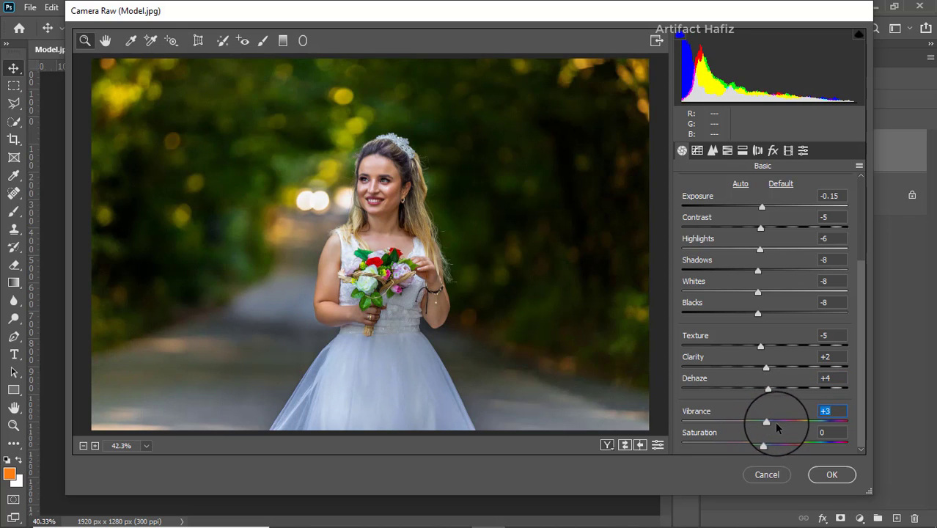
Step: Add two points to the RGB point tone curve, at about input 67, output 61 and about input 193, output 190
{"action": "left_click", "coordinate": [694, 151]}
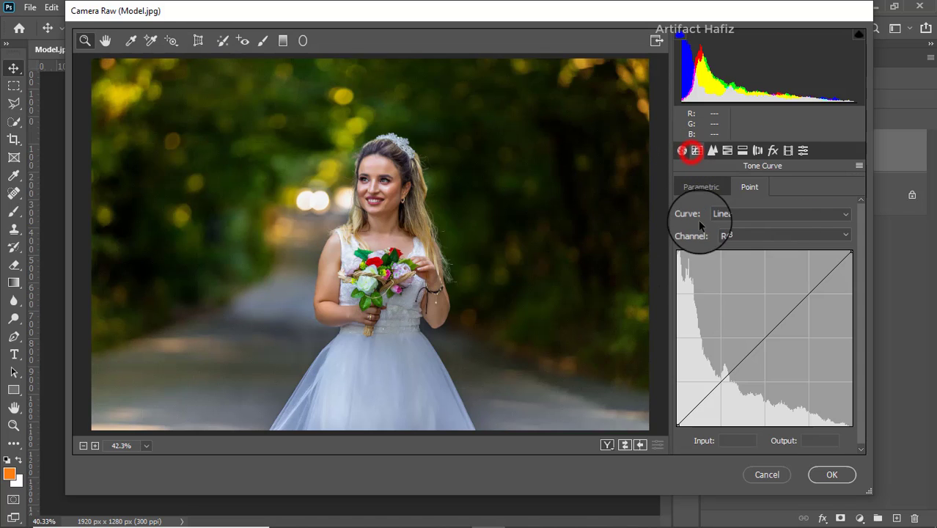
{"action": "left_click", "coordinate": [721, 383]}
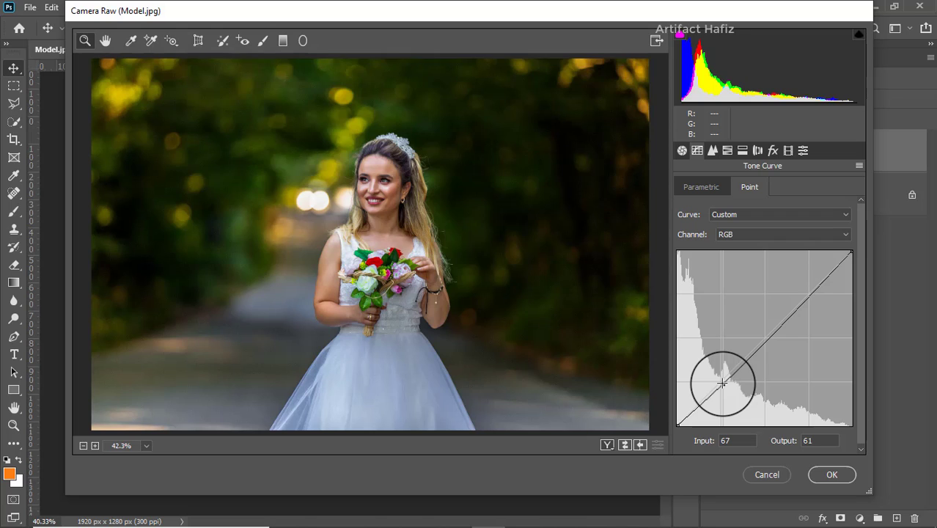
{"action": "left_click_drag", "start_coordinate": [722, 383], "coordinate": [721, 383]}
{"action": "left_click", "coordinate": [807, 291]}
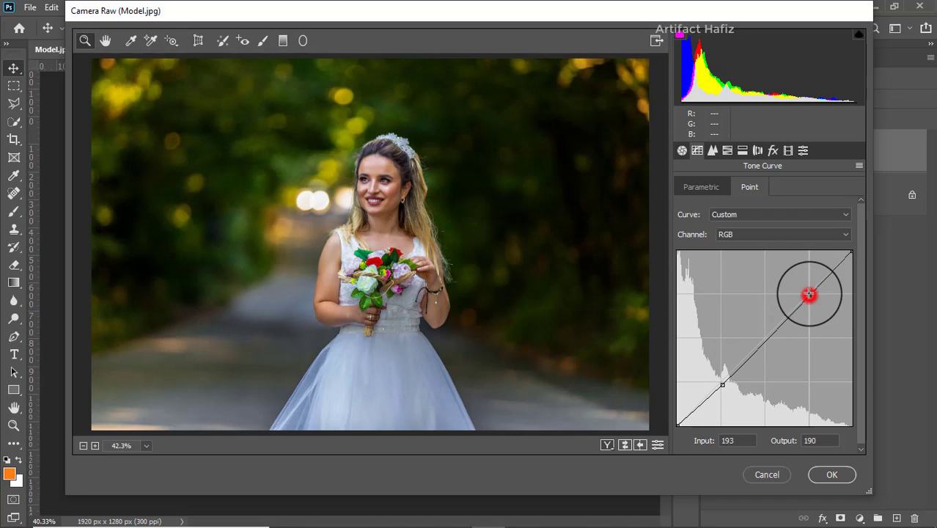
Step: Shape the Red channel curve with a lower point at about input 65, output 56 and an upper point at about input 195, output 205
{"action": "left_click", "coordinate": [724, 234]}
{"action": "left_click", "coordinate": [725, 258]}
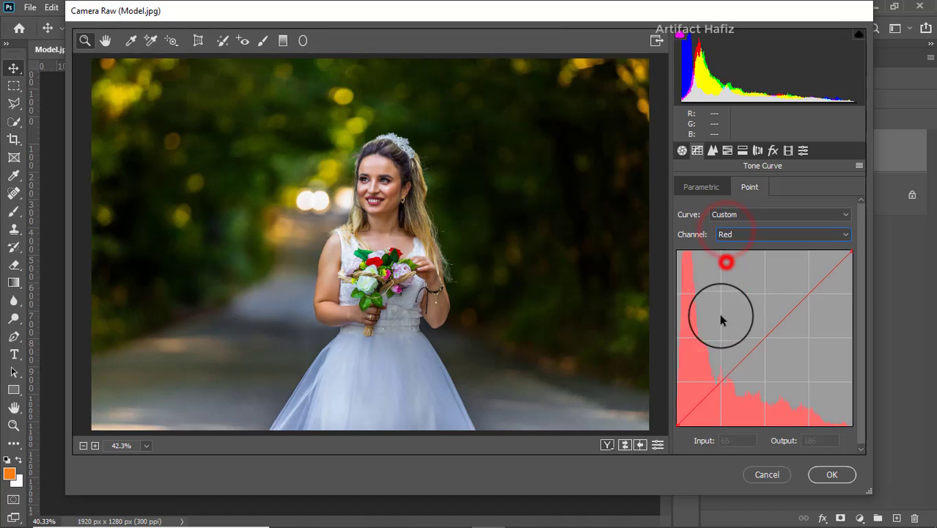
{"action": "left_click", "coordinate": [720, 383]}
{"action": "left_click_drag", "start_coordinate": [720, 385], "coordinate": [723, 386]}
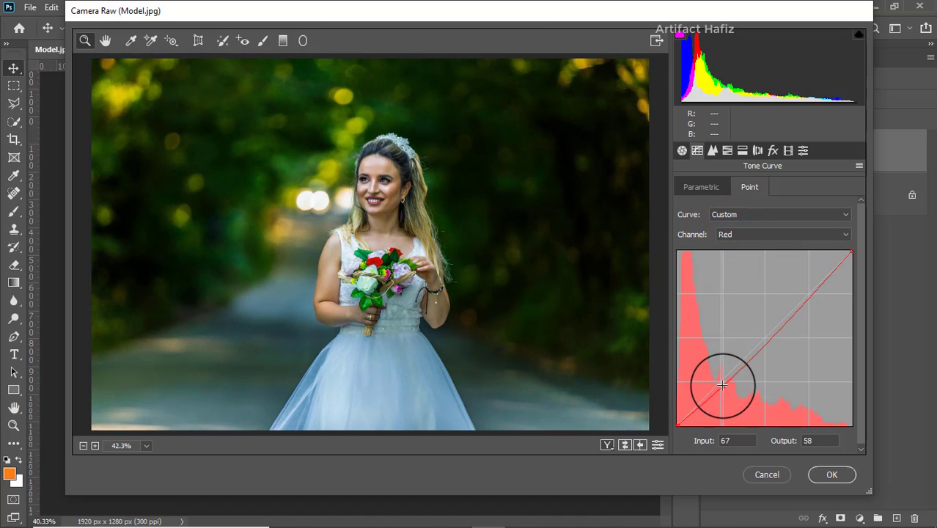
{"action": "left_click_drag", "start_coordinate": [812, 293], "coordinate": [809, 284]}
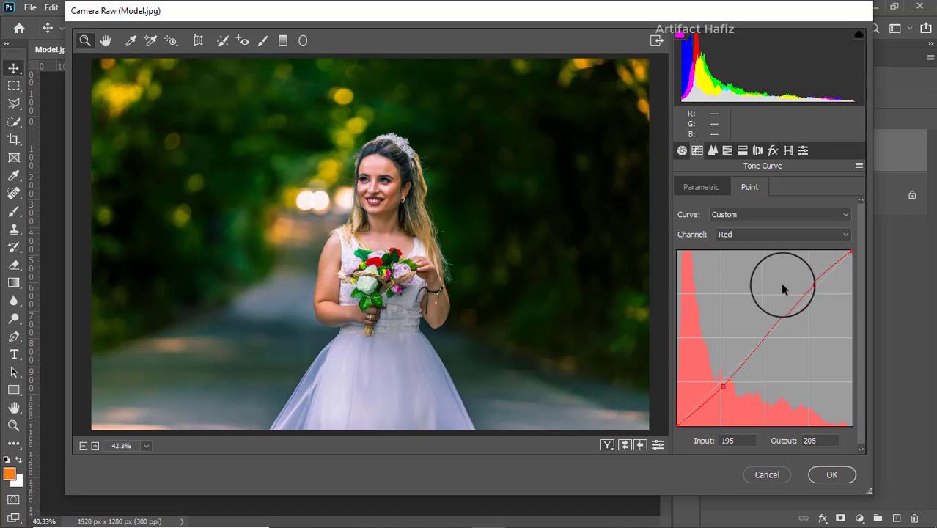
{"action": "left_click", "coordinate": [727, 234]}
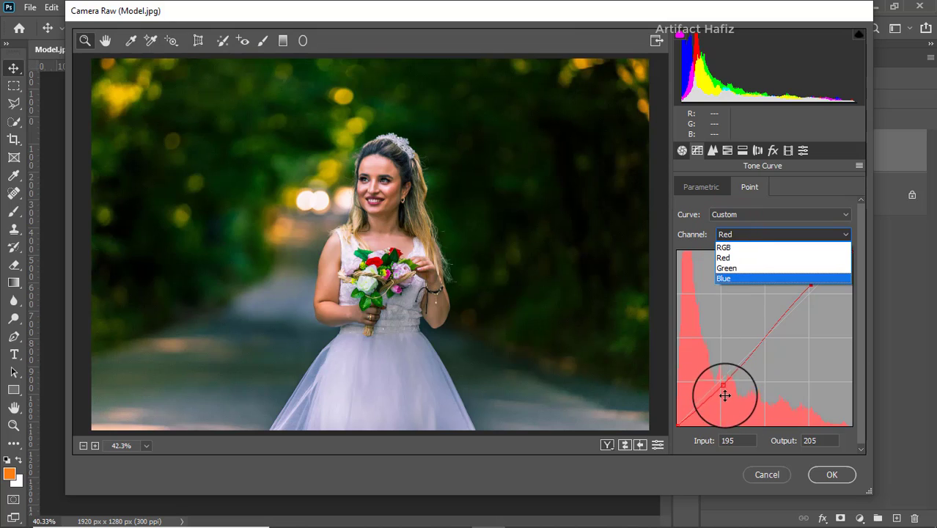
{"action": "left_click", "coordinate": [730, 257]}
{"action": "left_click", "coordinate": [722, 388]}
{"action": "left_click_drag", "start_coordinate": [723, 387], "coordinate": [721, 387]}
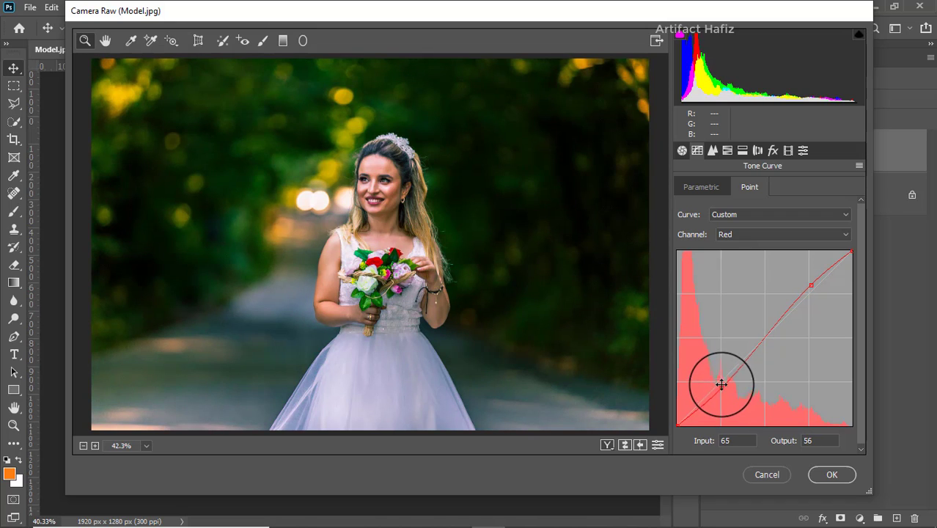
Step: Shape the Green channel curve into an S with points at about input 66, output 49 and about input 196, output 215
{"action": "left_click", "coordinate": [752, 234]}
{"action": "left_click", "coordinate": [753, 271]}
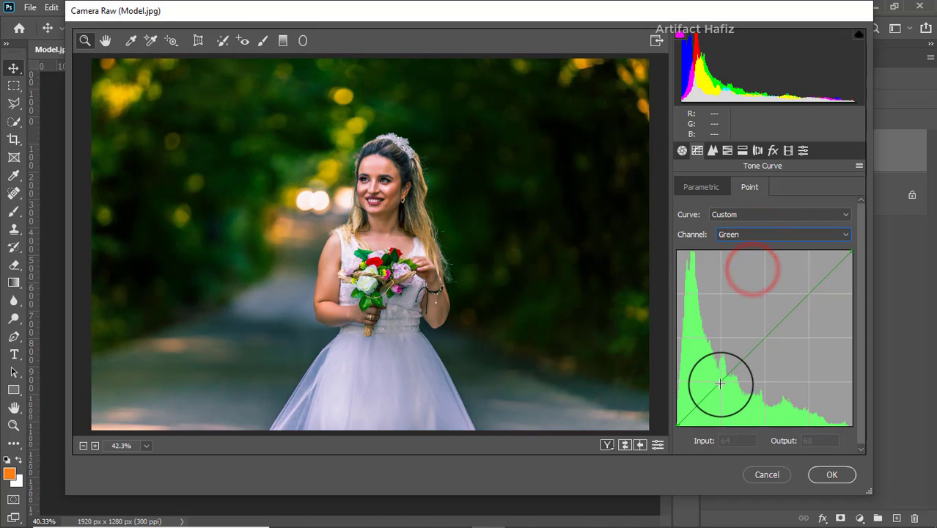
{"action": "left_click_drag", "start_coordinate": [720, 382], "coordinate": [723, 388]}
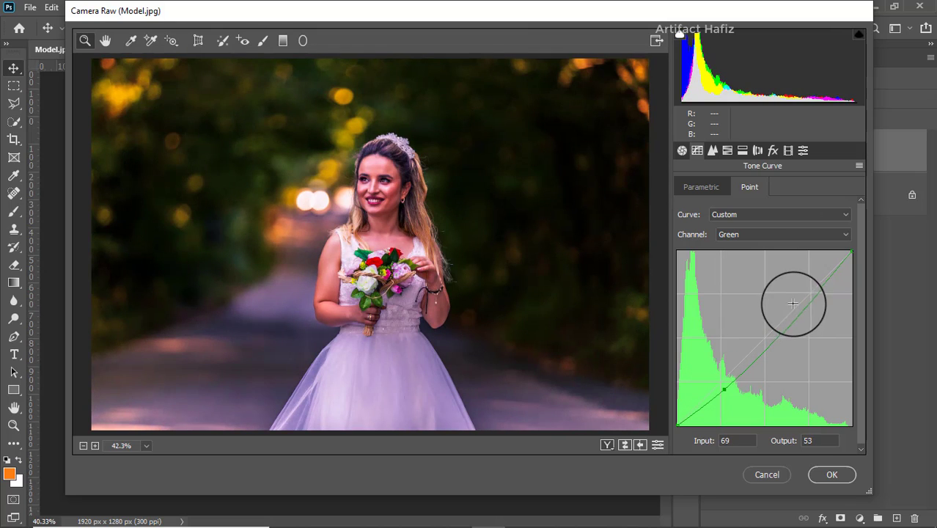
{"action": "left_click_drag", "start_coordinate": [815, 296], "coordinate": [808, 273]}
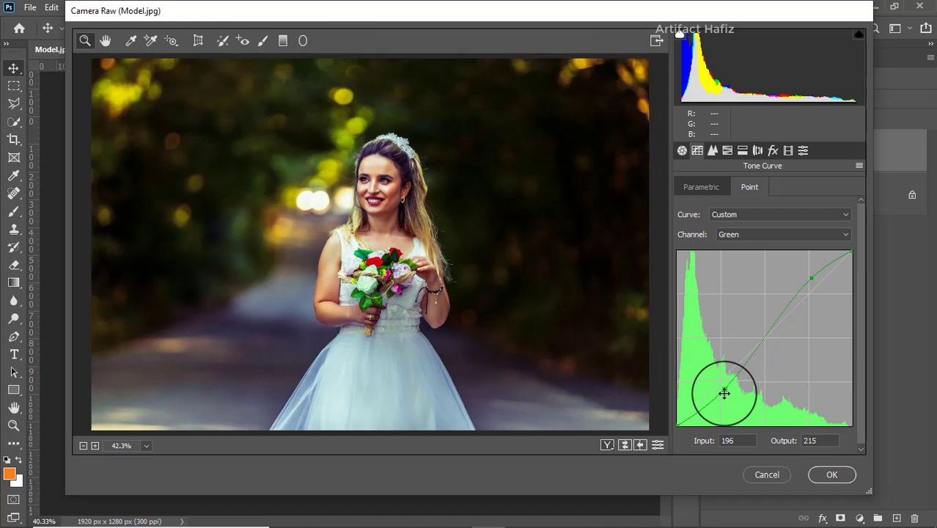
{"action": "left_click_drag", "start_coordinate": [722, 390], "coordinate": [722, 391]}
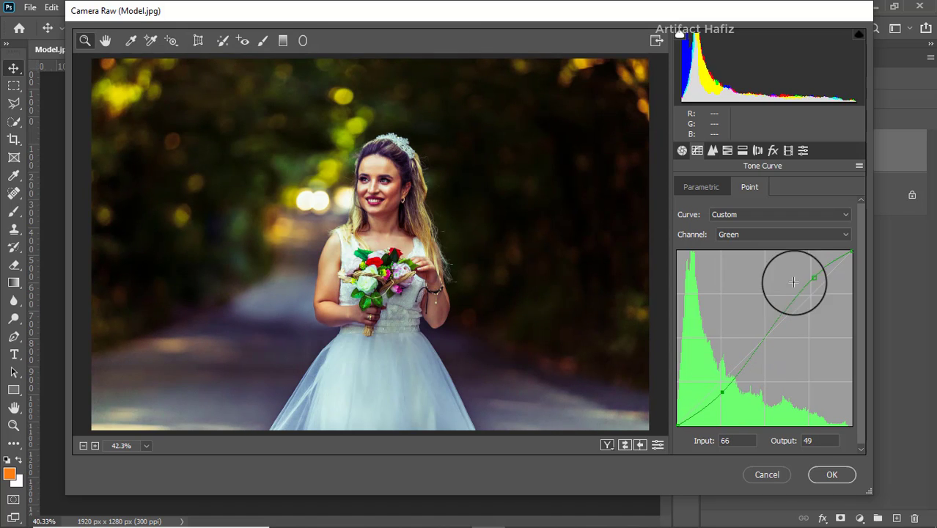
Step: Shape the Blue channel curve by pulling the shadows down and raising the highlights to about input 192, output 205
{"action": "left_click", "coordinate": [757, 233]}
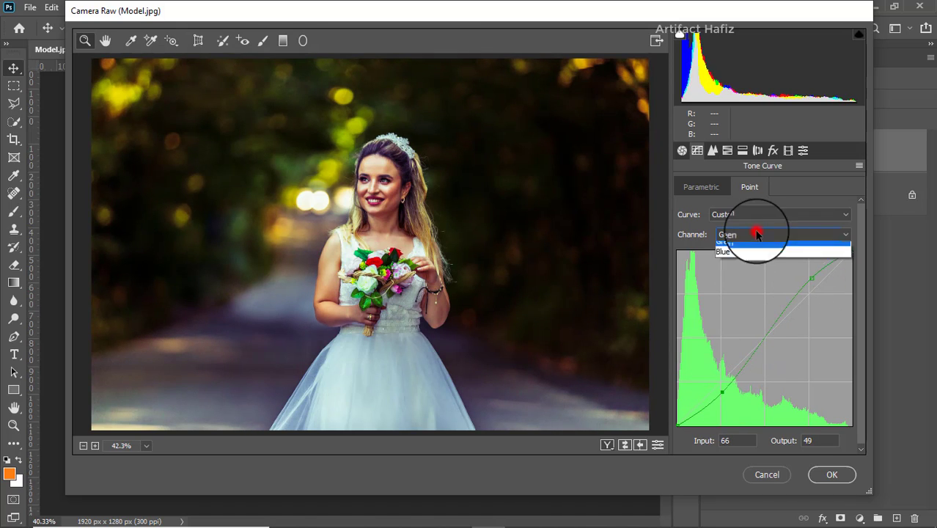
{"action": "left_click", "coordinate": [743, 278]}
{"action": "left_click_drag", "start_coordinate": [722, 379], "coordinate": [722, 390]}
{"action": "left_click_drag", "start_coordinate": [808, 295], "coordinate": [807, 284]}
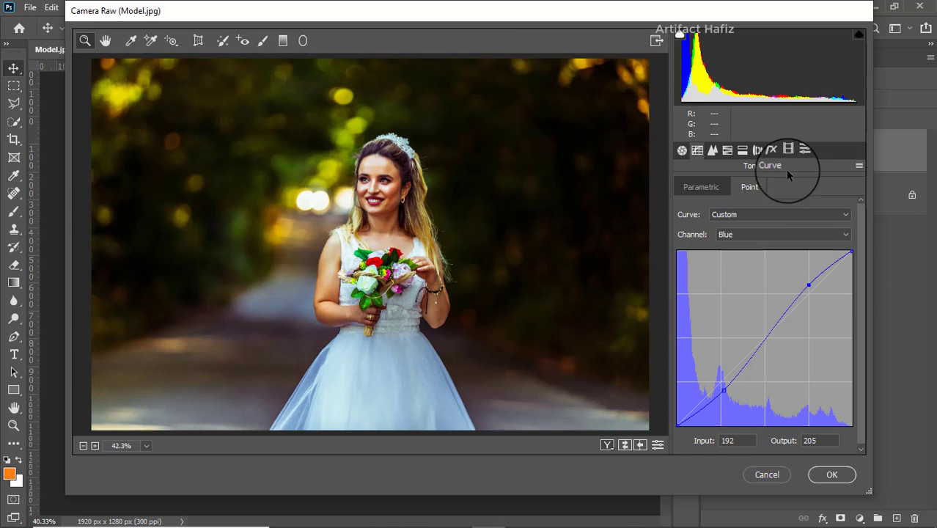
Step: Set the Luminance noise reduction to 8 and the Sharpening Amount to 8
{"action": "left_click", "coordinate": [713, 151]}
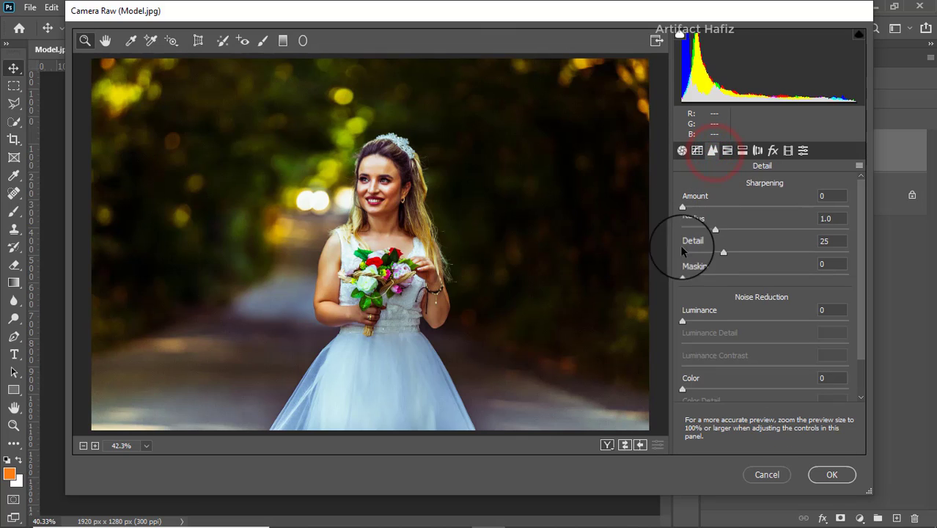
{"action": "left_click_drag", "start_coordinate": [683, 321], "coordinate": [696, 322]}
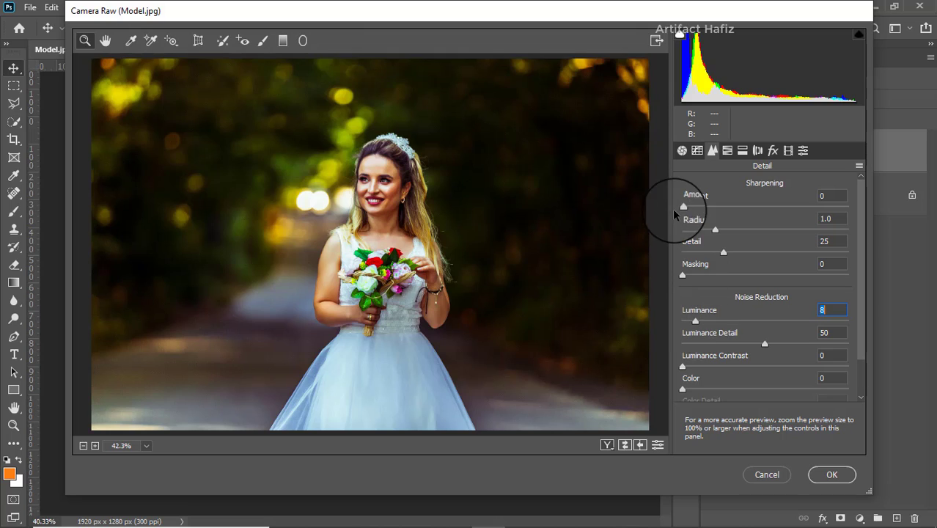
{"action": "left_click_drag", "start_coordinate": [682, 207], "coordinate": [693, 209]}
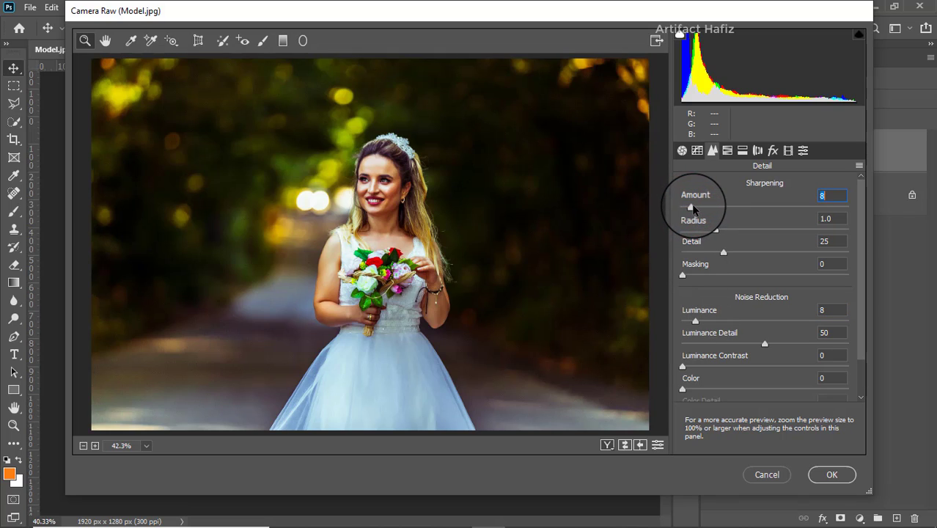
Step: Set the HSL saturation to Reds +2, Oranges -6, Yellows -58, Greens -69, Aquas -45, Blues -40, Purples -47 and Magentas -49
{"action": "left_click", "coordinate": [727, 151]}
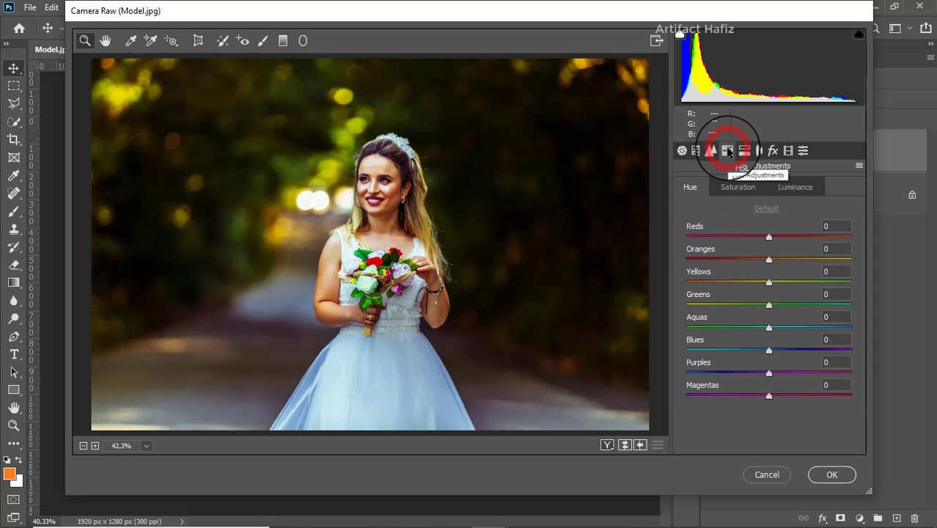
{"action": "left_click", "coordinate": [730, 188]}
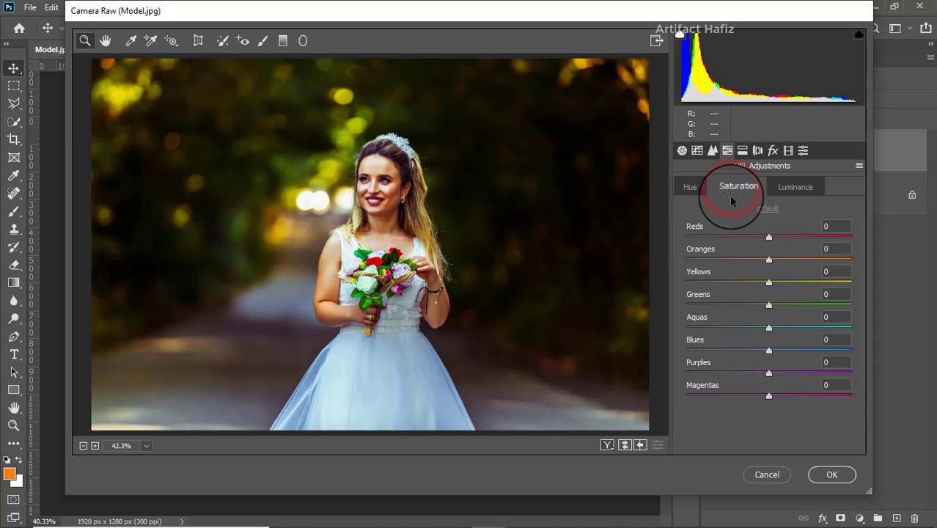
{"action": "left_click_drag", "start_coordinate": [769, 260], "coordinate": [709, 303]}
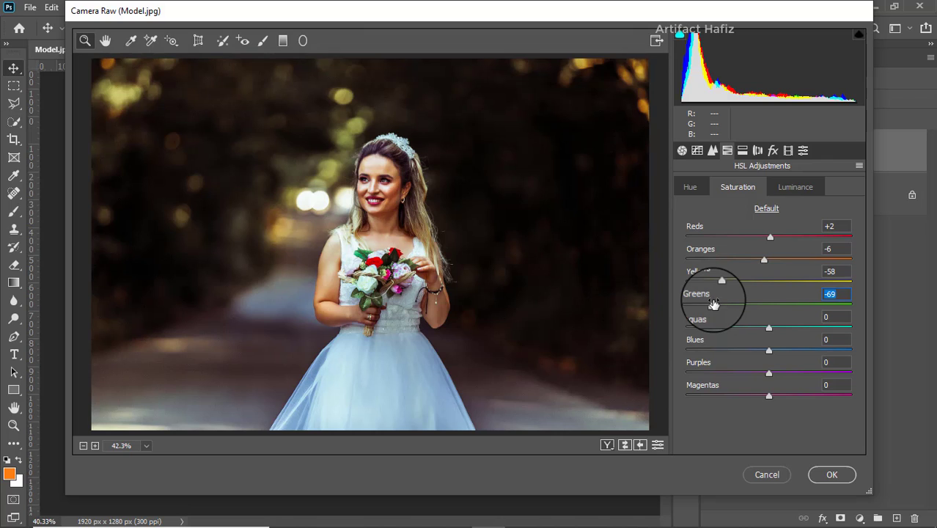
{"action": "left_click_drag", "start_coordinate": [768, 327], "coordinate": [728, 369]}
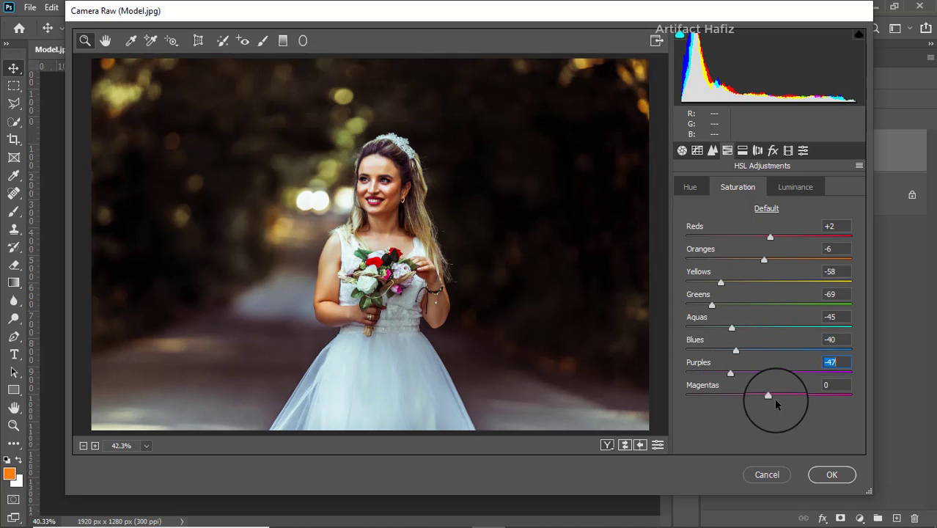
{"action": "left_click_drag", "start_coordinate": [768, 396], "coordinate": [727, 397]}
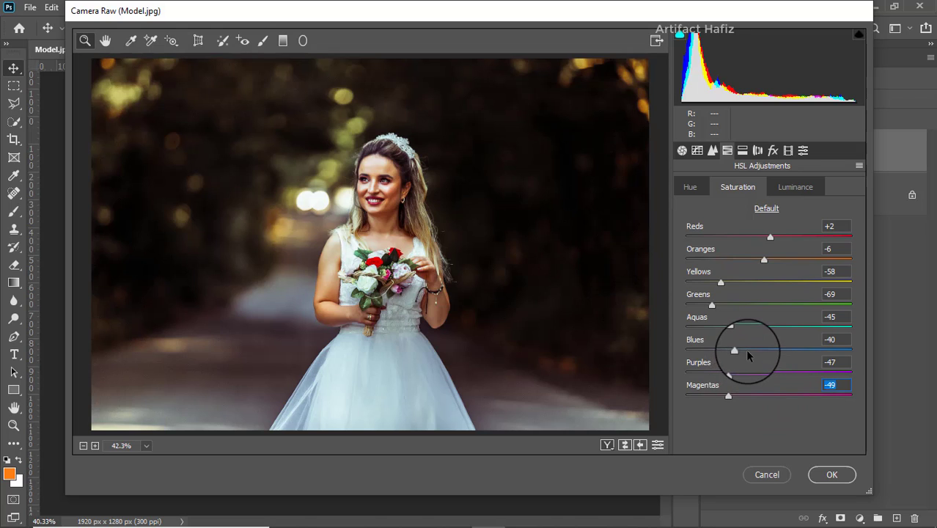
Step: Set the HSL luminance of Greens to -48, Yellows to +4 and Oranges to -6
{"action": "left_click", "coordinate": [789, 185]}
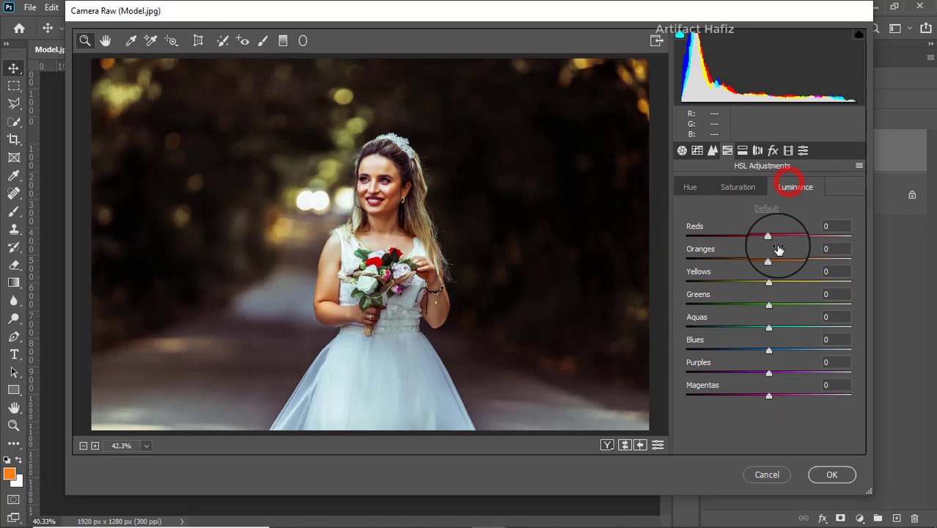
{"action": "left_click_drag", "start_coordinate": [768, 305], "coordinate": [730, 306]}
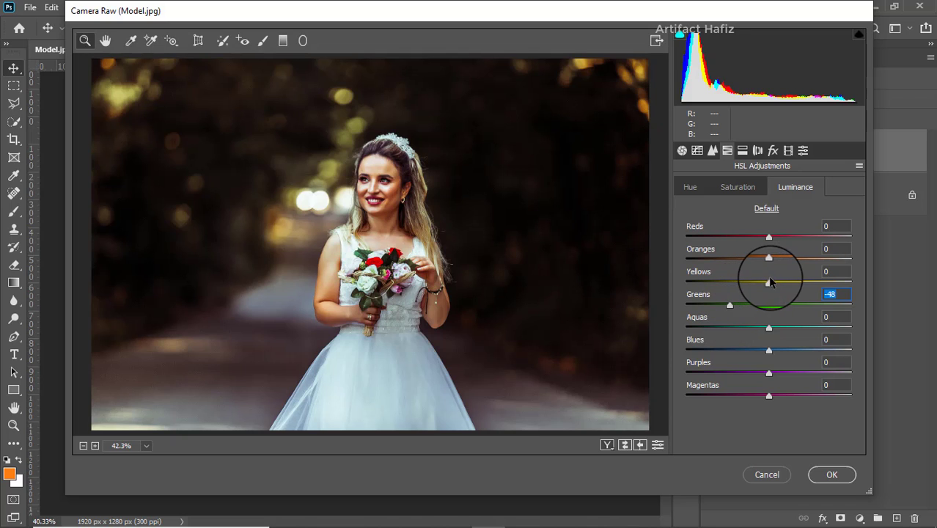
{"action": "left_click_drag", "start_coordinate": [769, 282], "coordinate": [774, 302]}
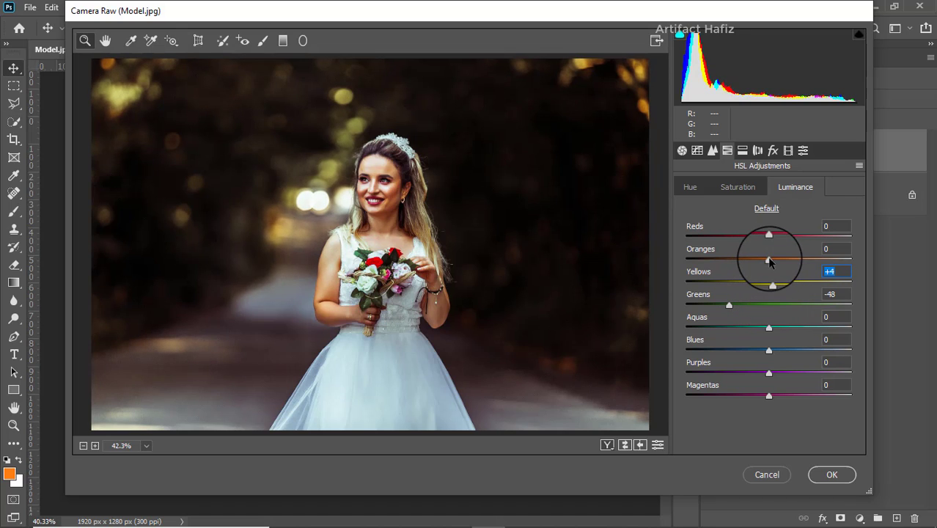
{"action": "mouse_move", "coordinate": [769, 262]}
{"action": "left_mouse_down"}
{"action": "mouse_move", "coordinate": [749, 259]}
{"action": "mouse_move", "coordinate": [770, 261]}
{"action": "mouse_move", "coordinate": [765, 270]}
{"action": "left_mouse_up"}
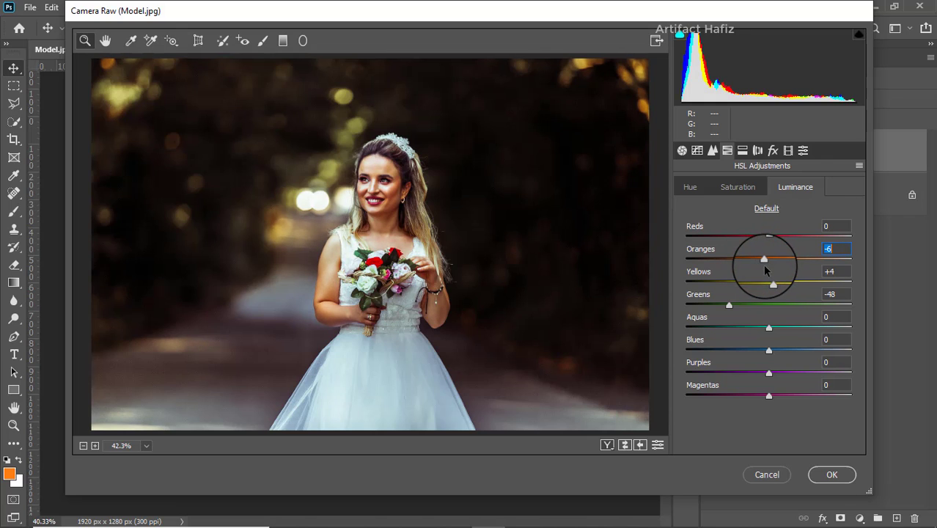
Step: Set the HSL saturation of Oranges to -34, and the hue of Greens to +13 and Yellows to +18
{"action": "left_click_drag", "start_coordinate": [769, 238], "coordinate": [741, 264]}
{"action": "left_click", "coordinate": [738, 186]}
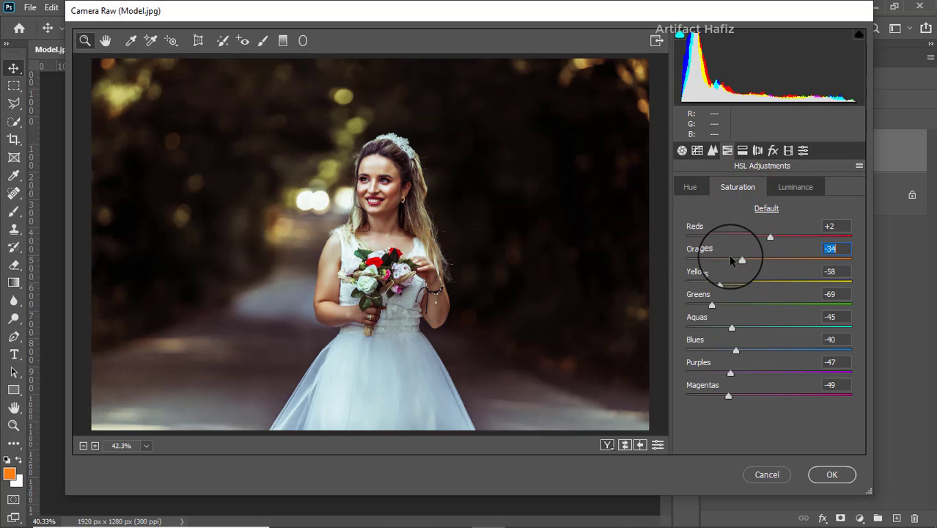
{"action": "left_click", "coordinate": [691, 188]}
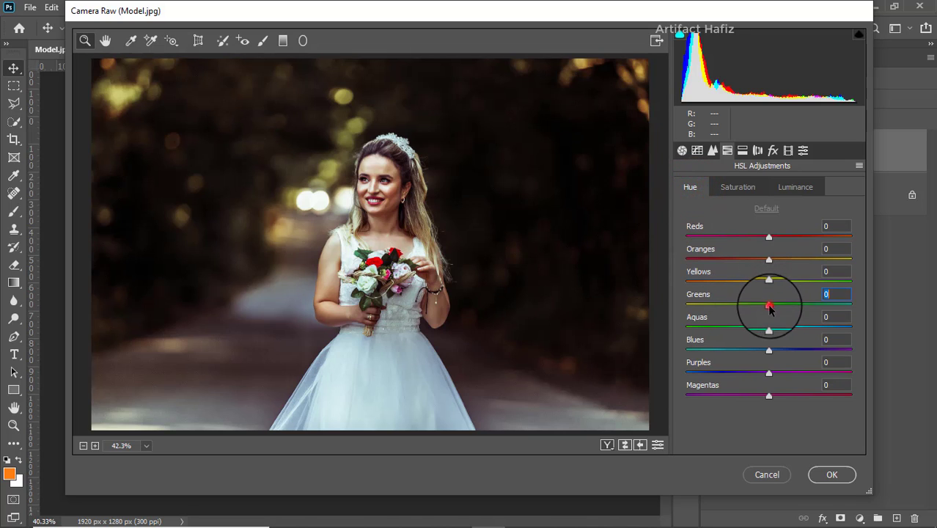
{"action": "mouse_move", "coordinate": [768, 306]}
{"action": "left_mouse_down"}
{"action": "mouse_move", "coordinate": [666, 307]}
{"action": "mouse_move", "coordinate": [816, 308]}
{"action": "mouse_move", "coordinate": [780, 316]}
{"action": "left_mouse_up"}
{"action": "mouse_move", "coordinate": [770, 282]}
{"action": "left_mouse_down"}
{"action": "mouse_move", "coordinate": [717, 278]}
{"action": "mouse_move", "coordinate": [784, 282]}
{"action": "left_mouse_up"}
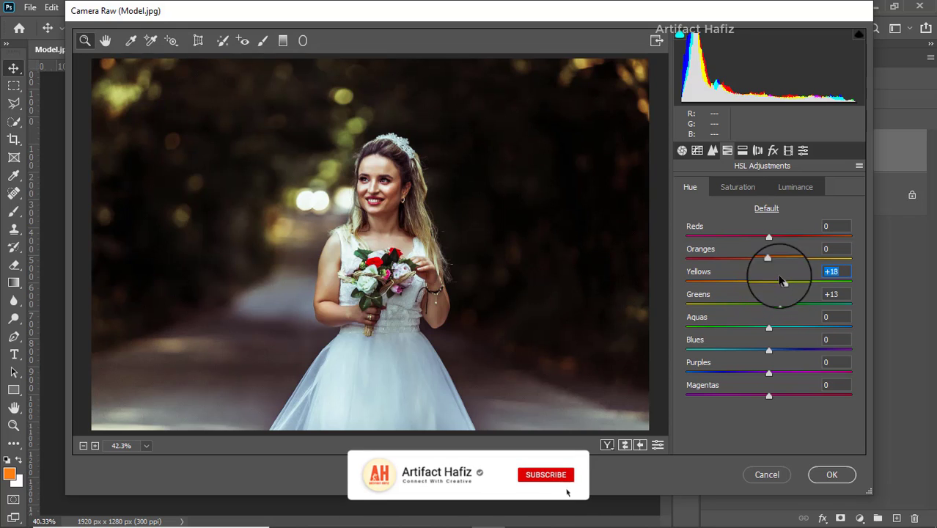
Step: Set the HSL saturation of Greens to -95
{"action": "left_click", "coordinate": [736, 185]}
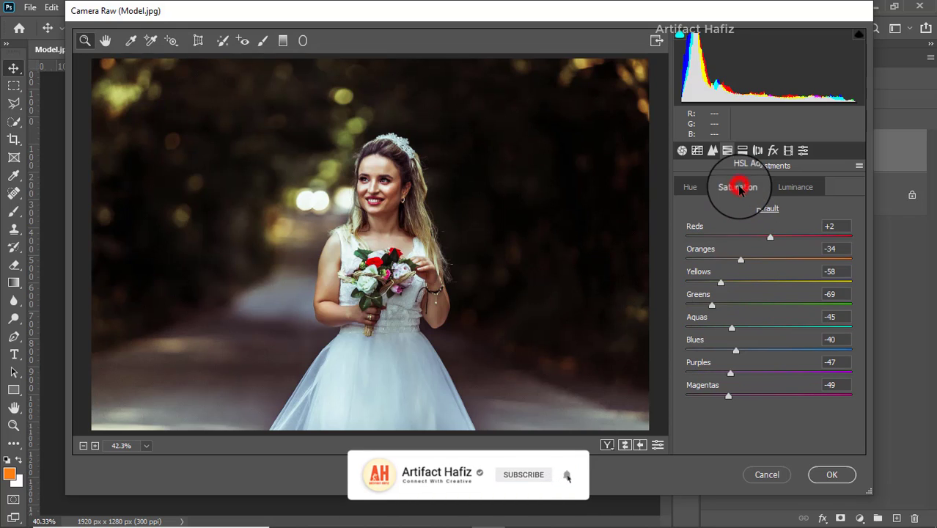
{"action": "left_click_drag", "start_coordinate": [714, 307], "coordinate": [691, 309]}
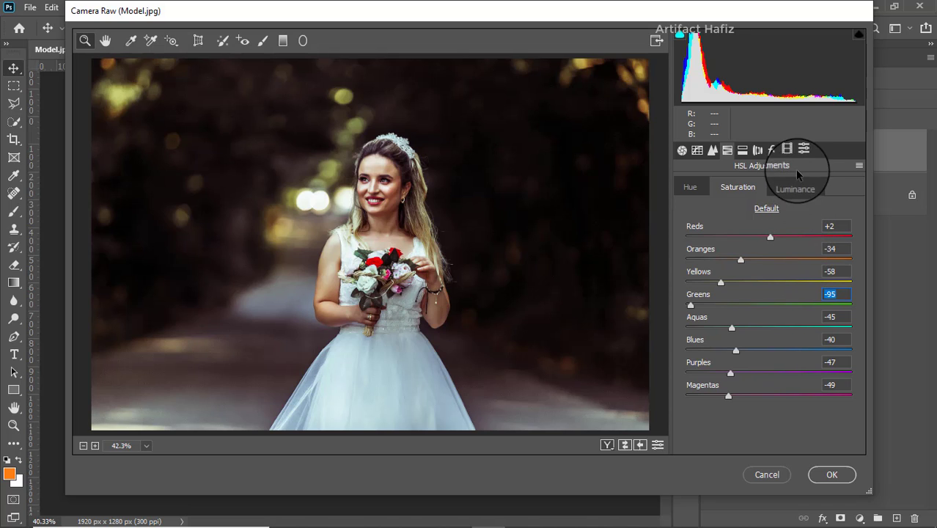
Step: Set the Split Toning hue to 243 and saturation to 5 for both the shadows and the highlights
{"action": "left_click", "coordinate": [744, 151]}
{"action": "left_click_drag", "start_coordinate": [686, 335], "coordinate": [754, 335]}
{"action": "left_click", "coordinate": [687, 313]}
{"action": "left_click_drag", "start_coordinate": [687, 312], "coordinate": [798, 310]}
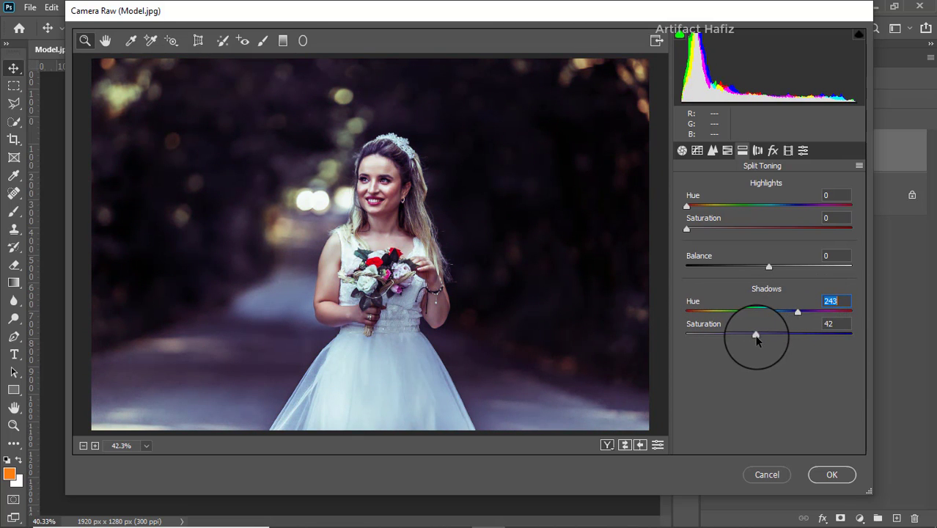
{"action": "left_click_drag", "start_coordinate": [755, 333], "coordinate": [695, 337]}
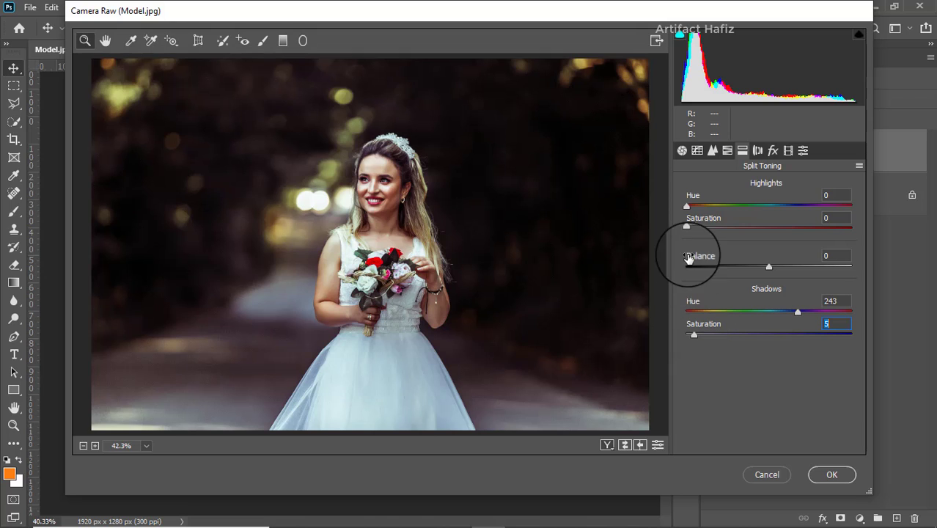
{"action": "left_click_drag", "start_coordinate": [686, 228], "coordinate": [757, 229]}
{"action": "left_click_drag", "start_coordinate": [686, 205], "coordinate": [694, 236]}
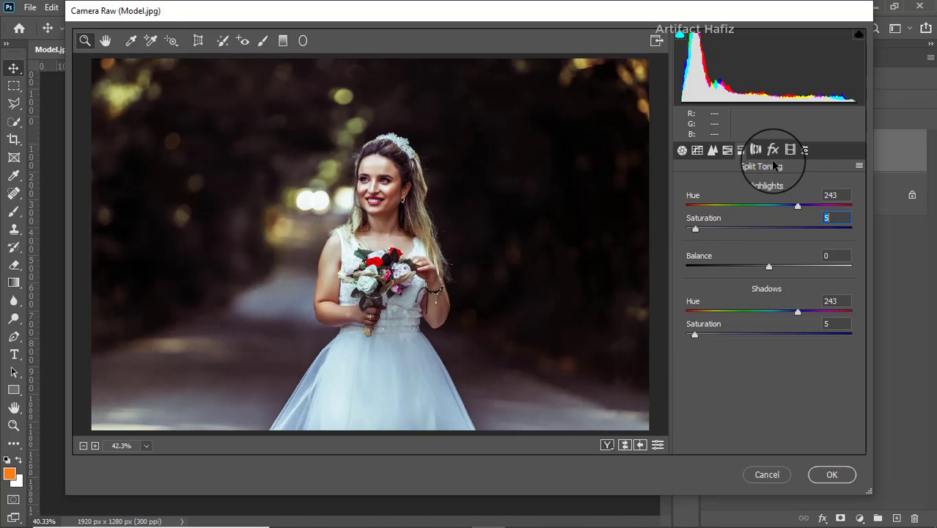
Step: In Calibration, set the Red Primary to hue +48 and saturation -38, and the Green Primary to hue +52 and saturation +38
{"action": "left_click", "coordinate": [789, 151]}
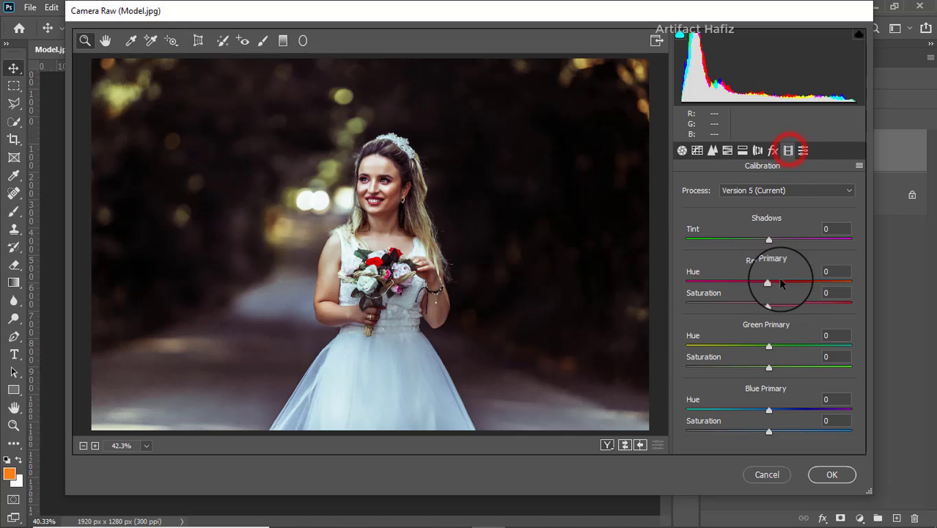
{"action": "left_click_drag", "start_coordinate": [768, 303], "coordinate": [736, 305]}
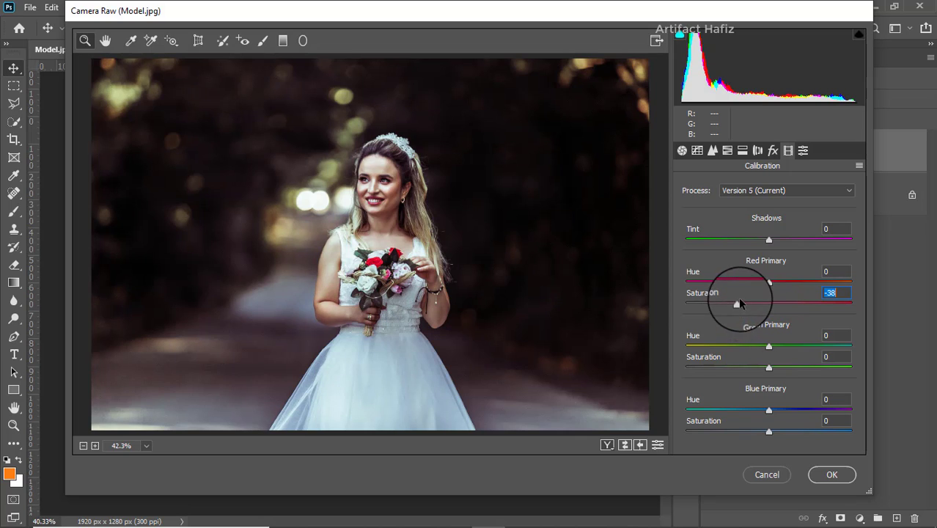
{"action": "left_click_drag", "start_coordinate": [765, 282], "coordinate": [809, 283]}
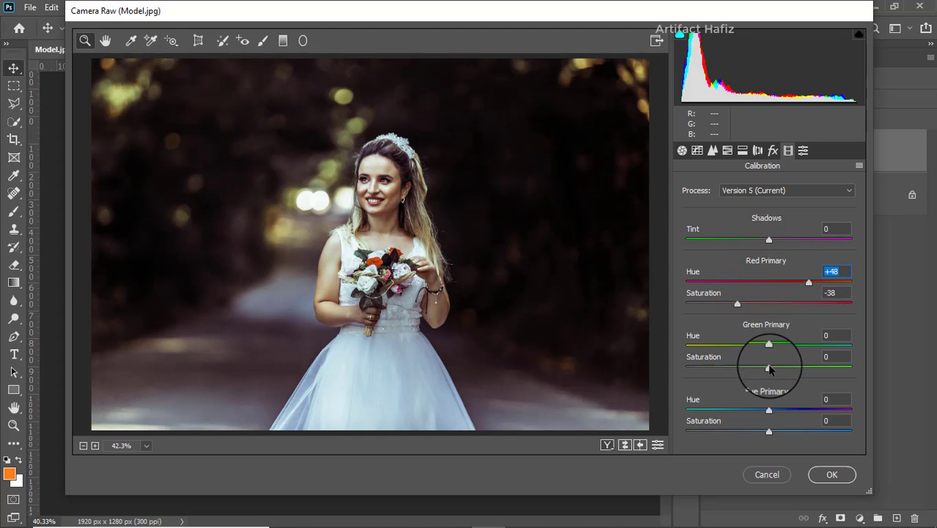
{"action": "left_click_drag", "start_coordinate": [770, 344], "coordinate": [811, 347]}
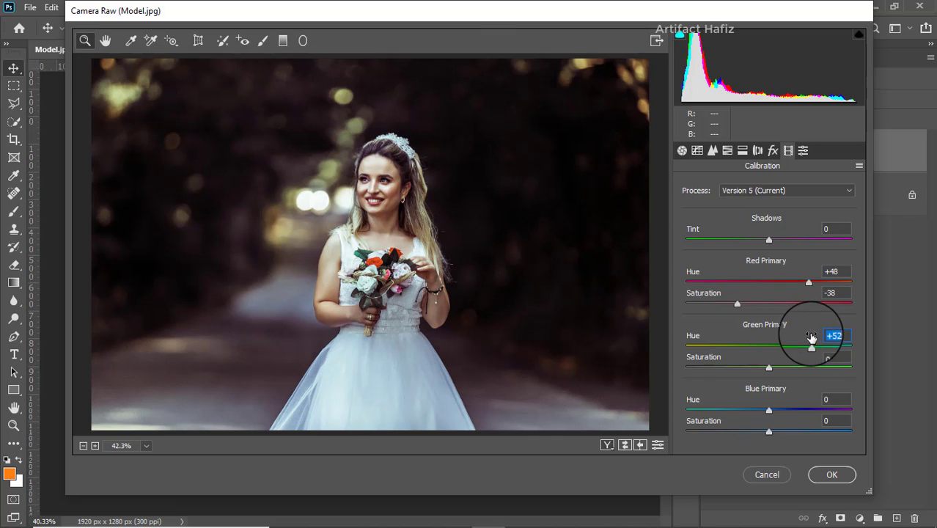
{"action": "left_click_drag", "start_coordinate": [769, 367], "coordinate": [800, 371]}
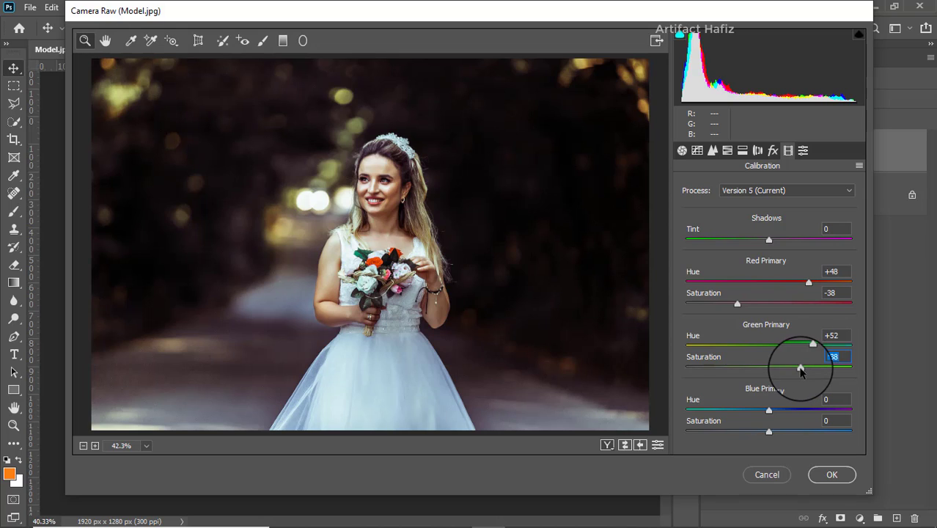
Step: Set the Blue Primary calibration to hue -15 and saturation -20, and apply the Camera Raw filter
{"action": "left_click_drag", "start_coordinate": [766, 412], "coordinate": [754, 434]}
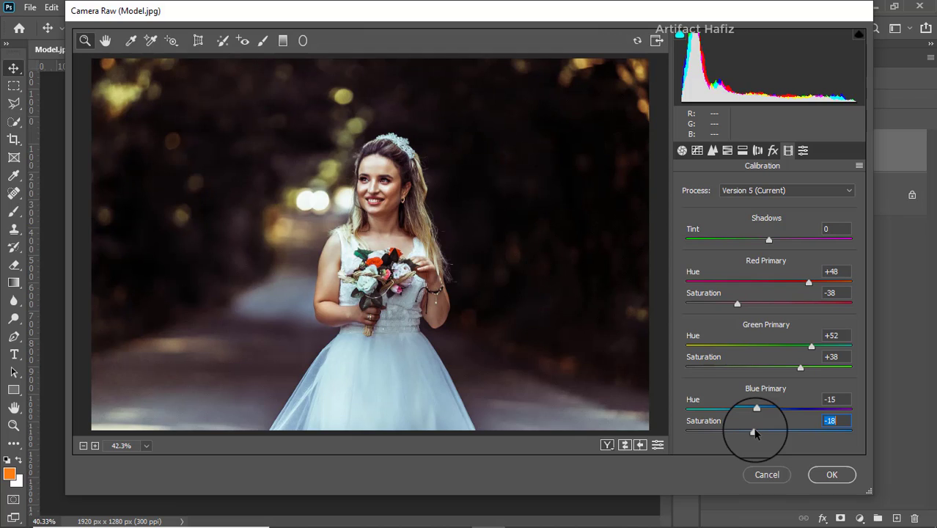
{"action": "left_click_drag", "start_coordinate": [774, 433], "coordinate": [737, 433]}
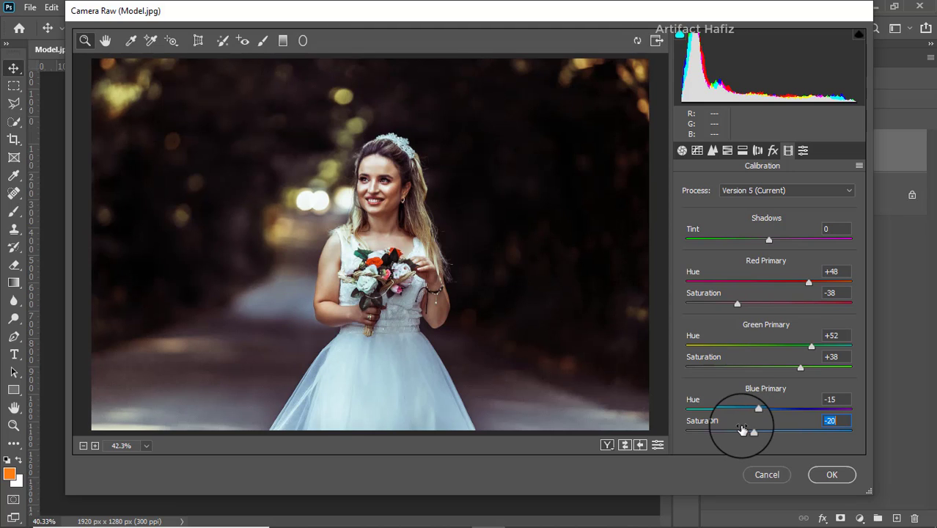
{"action": "left_click", "coordinate": [831, 475]}
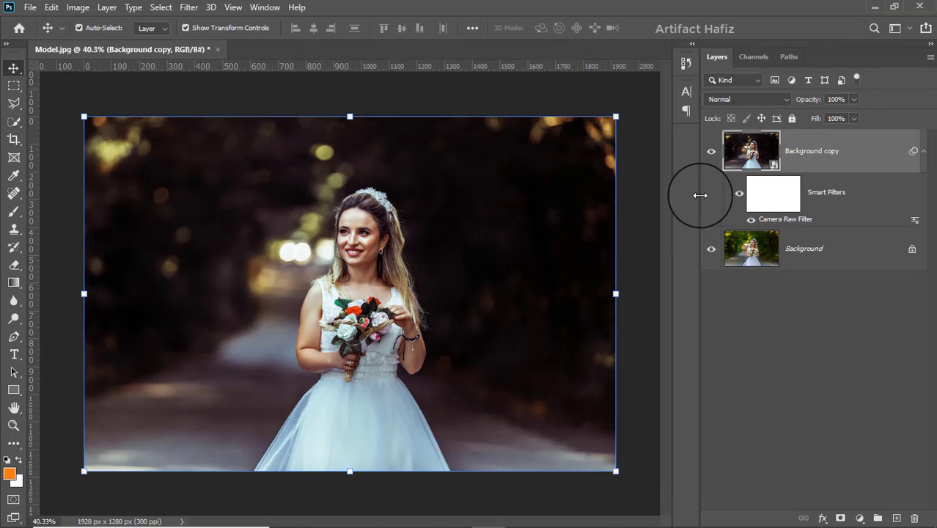
Step: Compare the photo before and after grading by hiding and showing the Background copy layer
{"action": "left_click", "coordinate": [711, 152]}
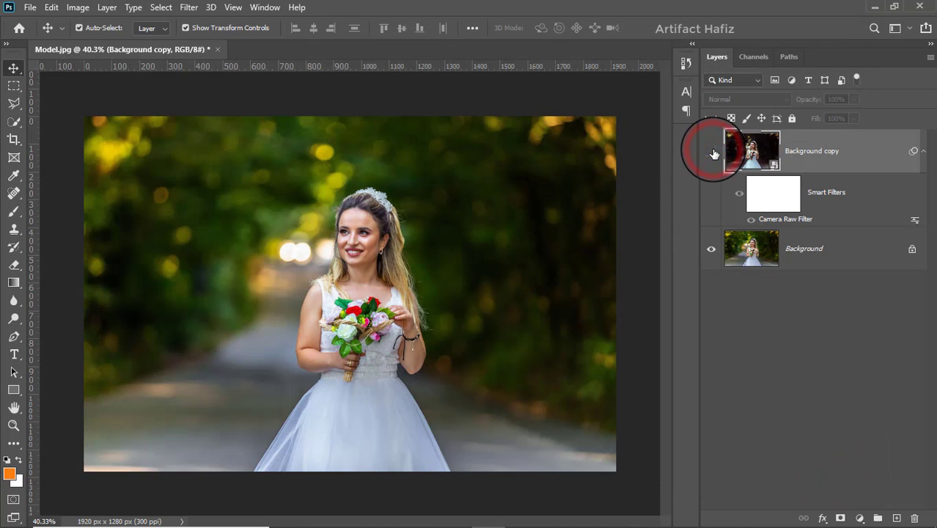
{"action": "left_click", "coordinate": [711, 151]}
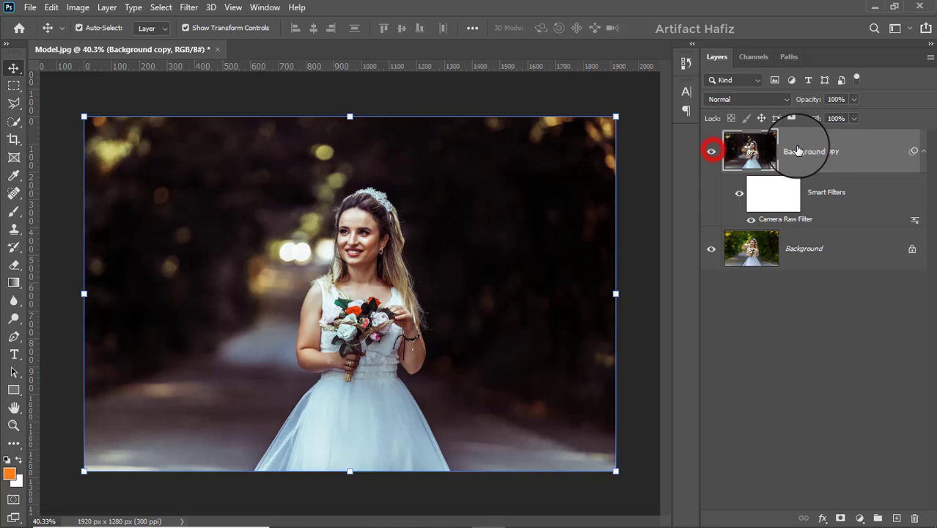
Step: Add an empty layer above Background copy and set up a Soft Round brush at 100% opacity
{"action": "left_click", "coordinate": [849, 152]}
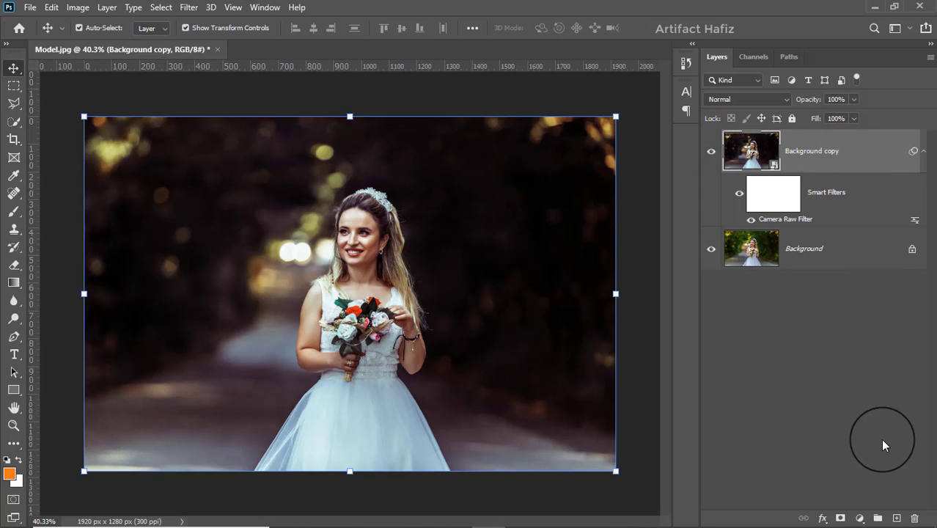
{"action": "left_click", "coordinate": [895, 518]}
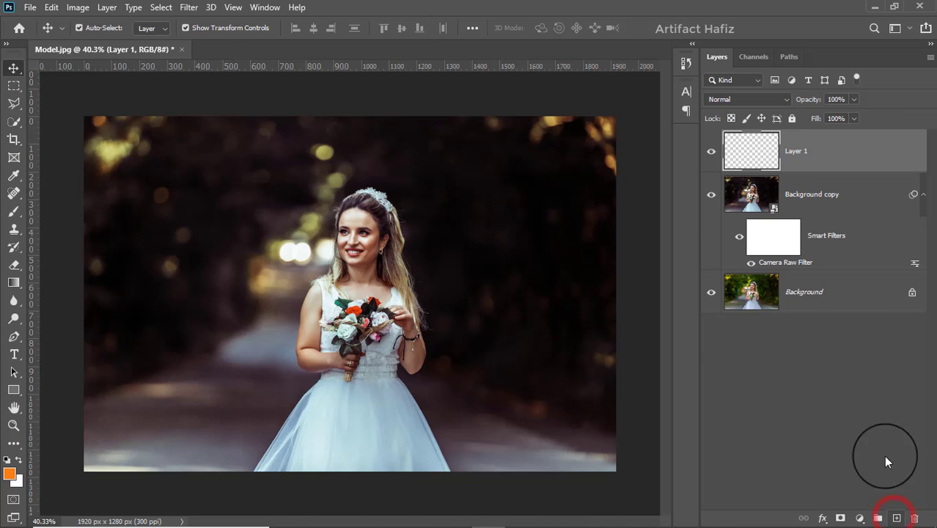
{"action": "left_click", "coordinate": [12, 212]}
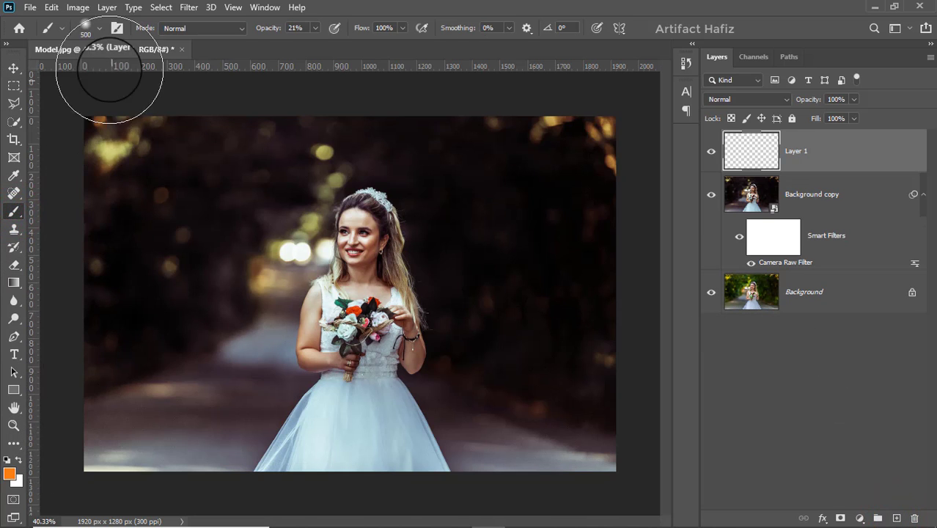
{"action": "left_click", "coordinate": [101, 30]}
{"action": "left_click", "coordinate": [59, 187]}
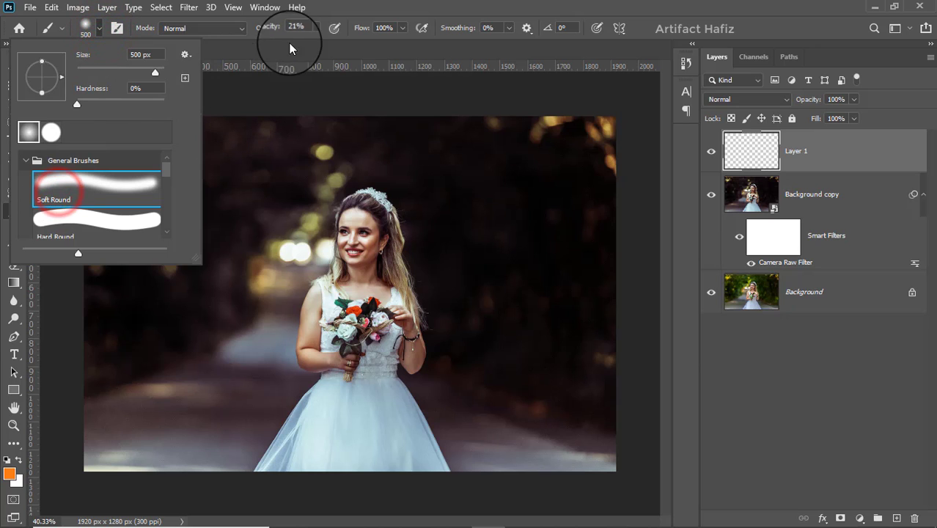
{"action": "left_click", "coordinate": [314, 29]}
{"action": "mouse_move", "coordinate": [313, 34]}
{"action": "left_mouse_down"}
{"action": "mouse_move", "coordinate": [314, 43]}
{"action": "mouse_move", "coordinate": [370, 46]}
{"action": "left_mouse_up"}
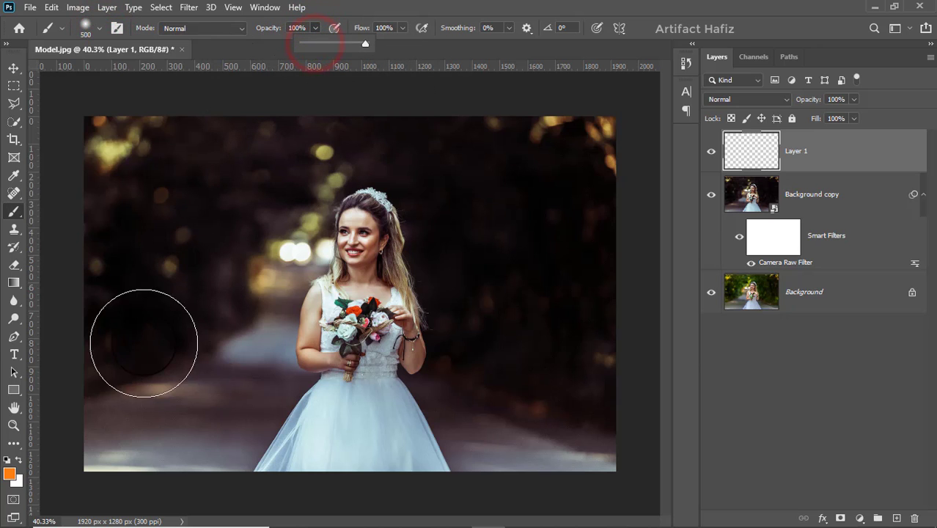
Step: Set the foreground color to the orange ff8e33
{"action": "left_click", "coordinate": [9, 475]}
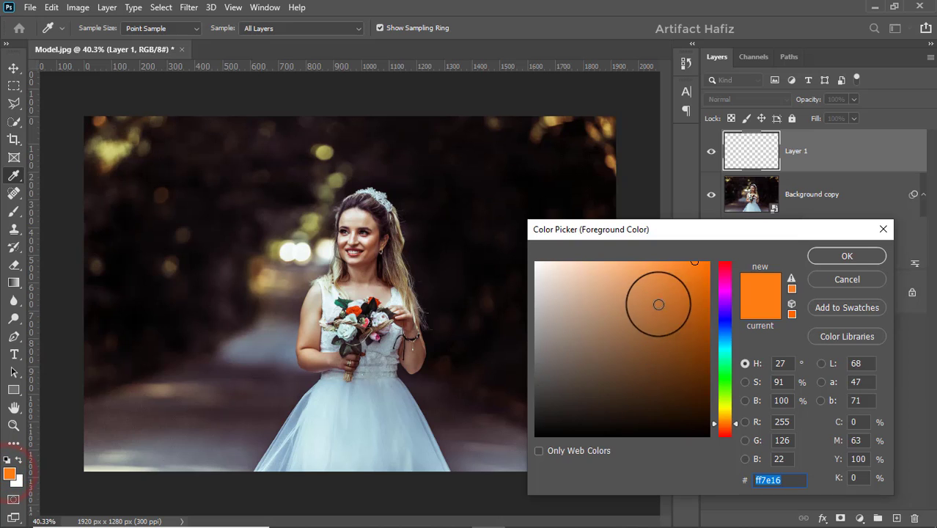
{"action": "left_click", "coordinate": [691, 265]}
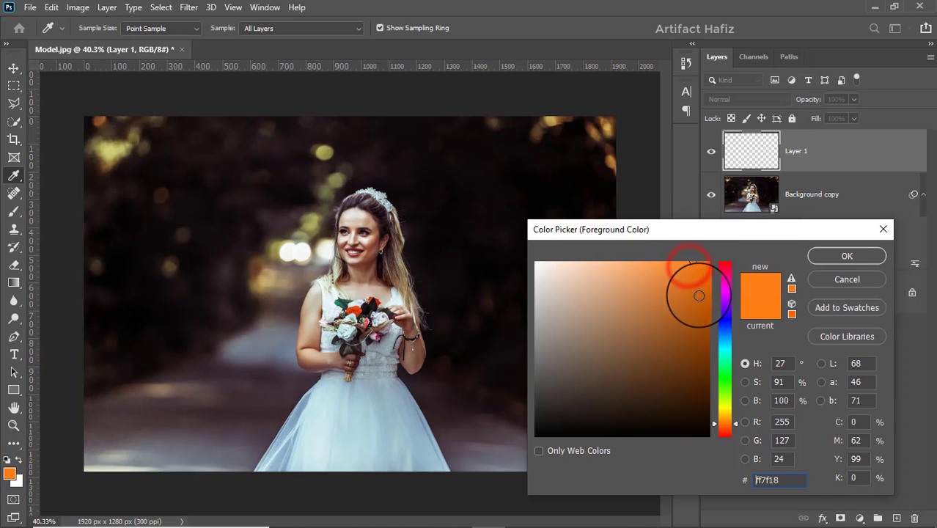
{"action": "left_click", "coordinate": [678, 258]}
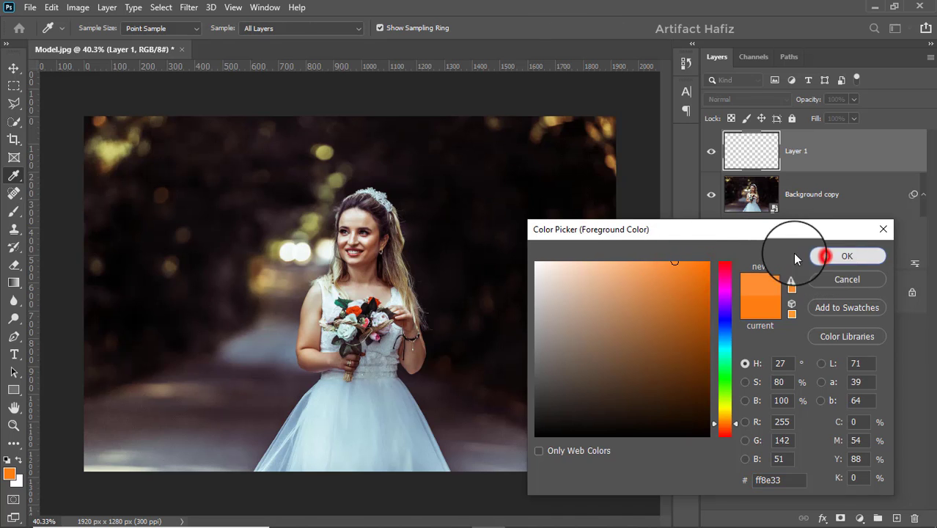
{"action": "left_click", "coordinate": [824, 256]}
Step: Enlarge the brush to 800 px and paint a single orange dab over the bride's chest on the new layer
{"action": "key", "text": "b"}
{"action": "key", "text": "bracketright"}
{"action": "key", "text": "bracketright"}
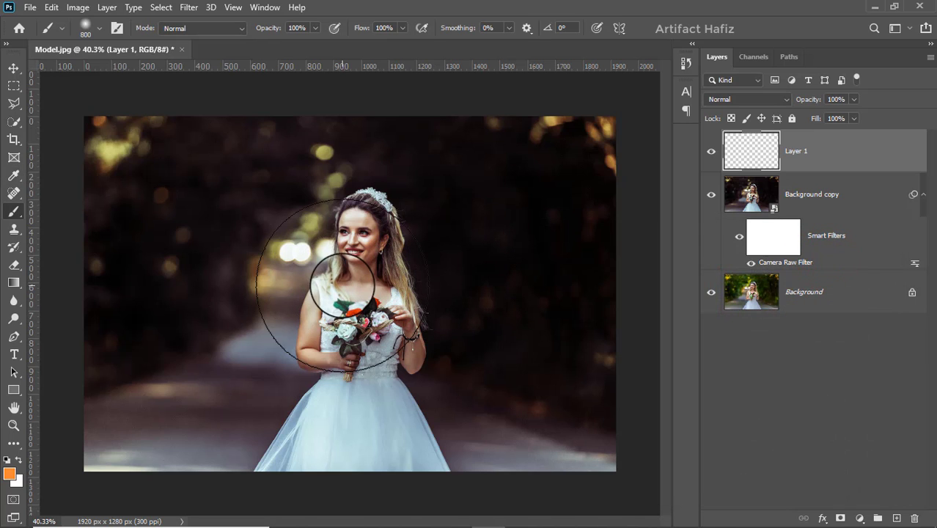
{"action": "left_click", "coordinate": [340, 296]}
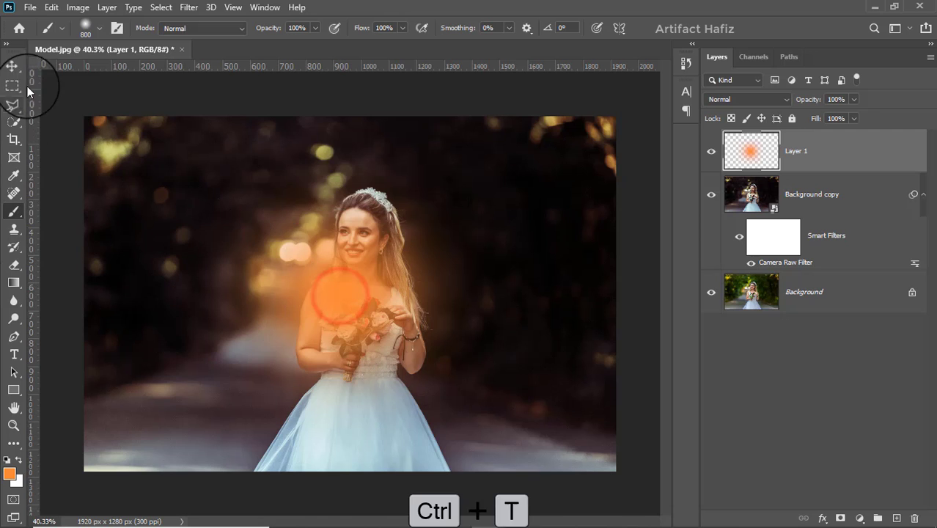
Step: Set the orange dab layer's blend mode to Screen and move the glow up above the bride's head
{"action": "left_click", "coordinate": [13, 67]}
{"action": "key", "text": "ctrl+t"}
{"action": "left_click", "coordinate": [755, 101]}
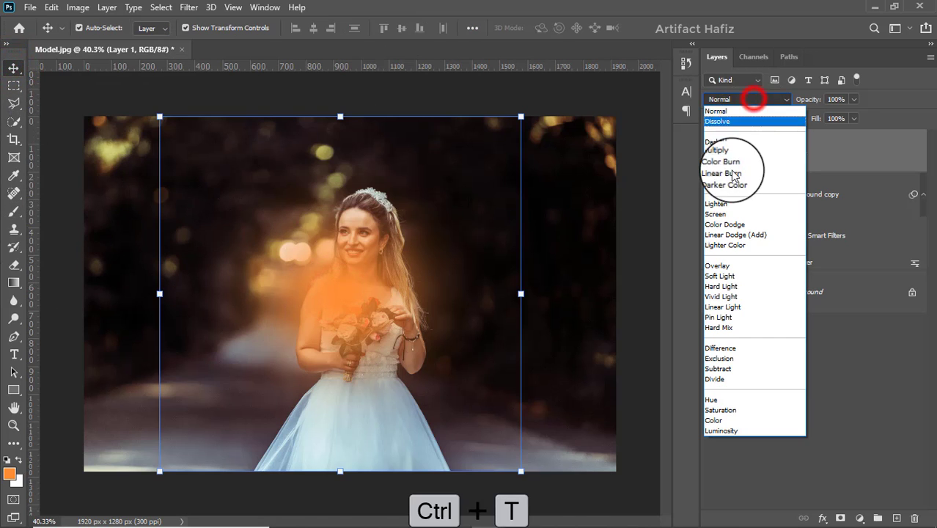
{"action": "left_click", "coordinate": [730, 211]}
{"action": "left_click_drag", "start_coordinate": [287, 288], "coordinate": [273, 190]}
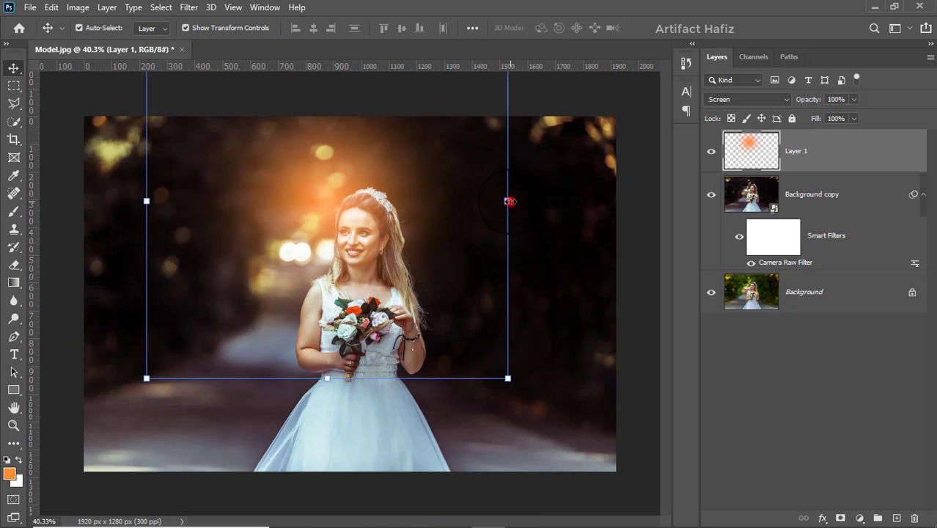
Step: Scale the orange glow to about 273% and place it at the photo's upper edge, right of the bride's head
{"action": "left_click_drag", "start_coordinate": [510, 201], "coordinate": [768, 394]}
{"action": "mouse_move", "coordinate": [490, 254]}
{"action": "left_mouse_down"}
{"action": "mouse_move", "coordinate": [449, 271]}
{"action": "mouse_move", "coordinate": [479, 265]}
{"action": "left_mouse_up"}
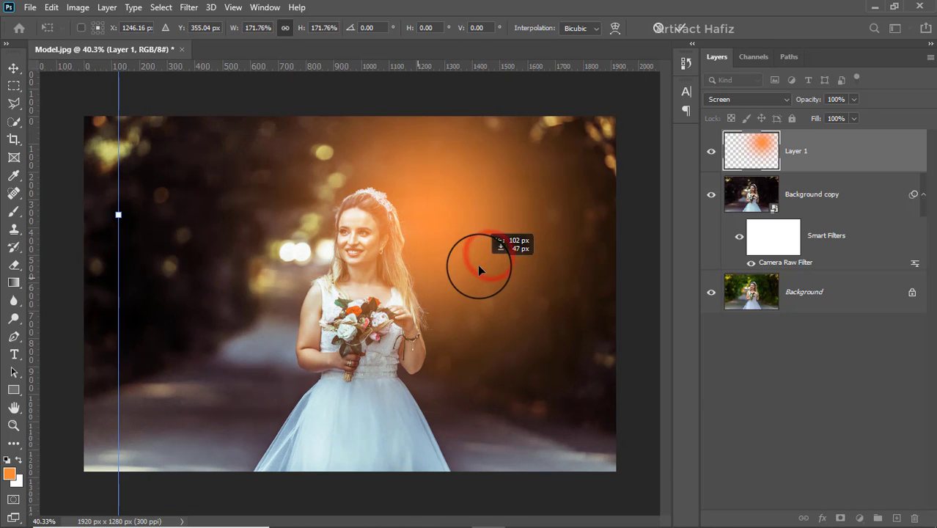
{"action": "scroll", "coordinate": [479, 269], "scroll_direction": "down", "scroll_amount": 6}
{"action": "left_click_drag", "start_coordinate": [471, 168], "coordinate": [595, 49]}
{"action": "left_click_drag", "start_coordinate": [422, 235], "coordinate": [369, 254]}
{"action": "scroll", "coordinate": [369, 254], "scroll_direction": "up", "scroll_amount": 5}
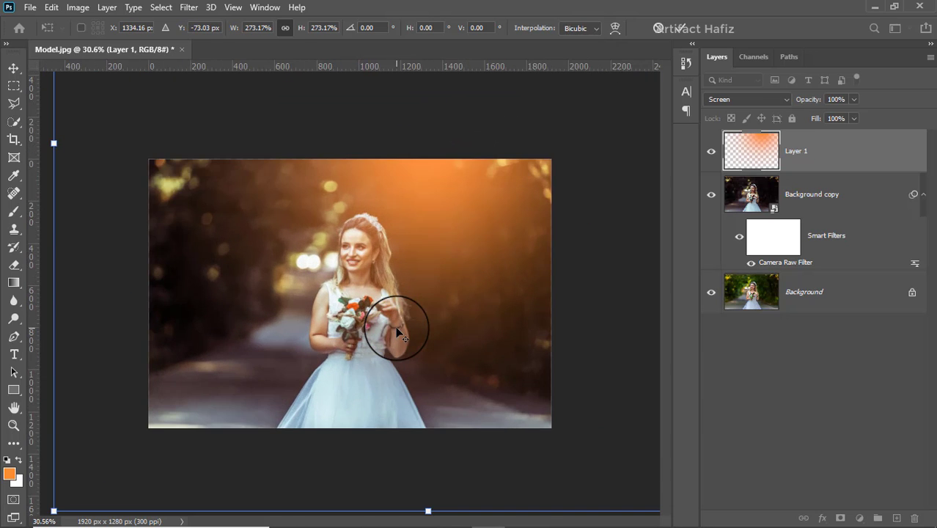
{"action": "scroll", "coordinate": [397, 334], "scroll_direction": "up", "scroll_amount": 2}
{"action": "scroll", "coordinate": [429, 276], "scroll_direction": "up", "scroll_amount": 1}
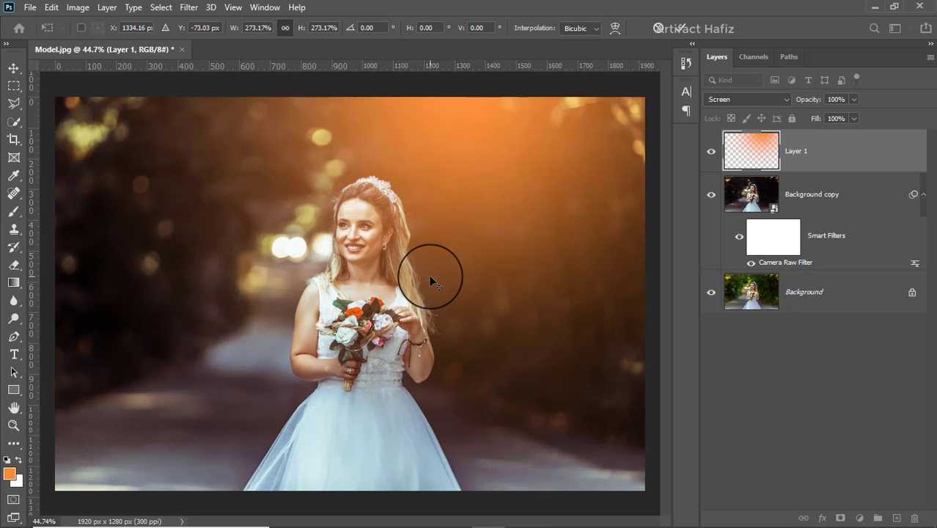
{"action": "scroll", "coordinate": [475, 235], "scroll_direction": "down", "scroll_amount": 1}
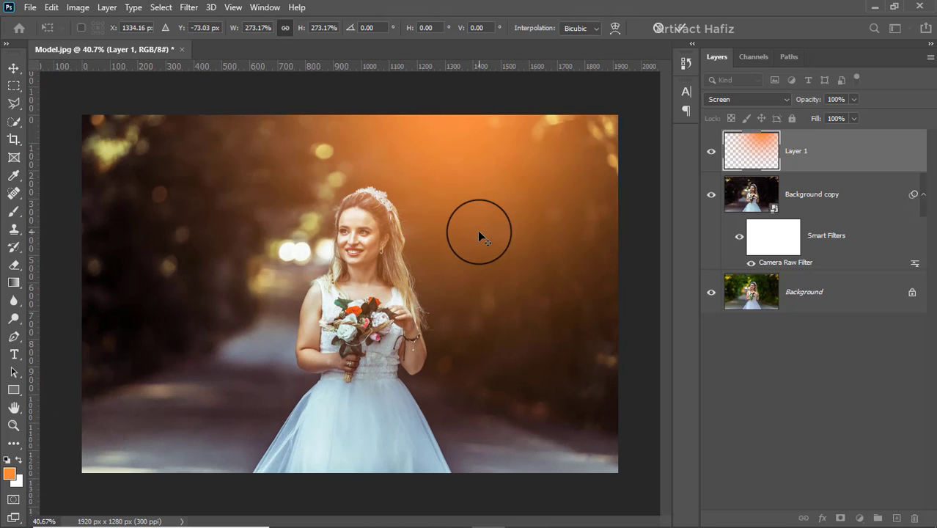
{"action": "left_click", "coordinate": [678, 30]}
Step: Reduce the orange glow layer's opacity to 47%
{"action": "left_click", "coordinate": [853, 99]}
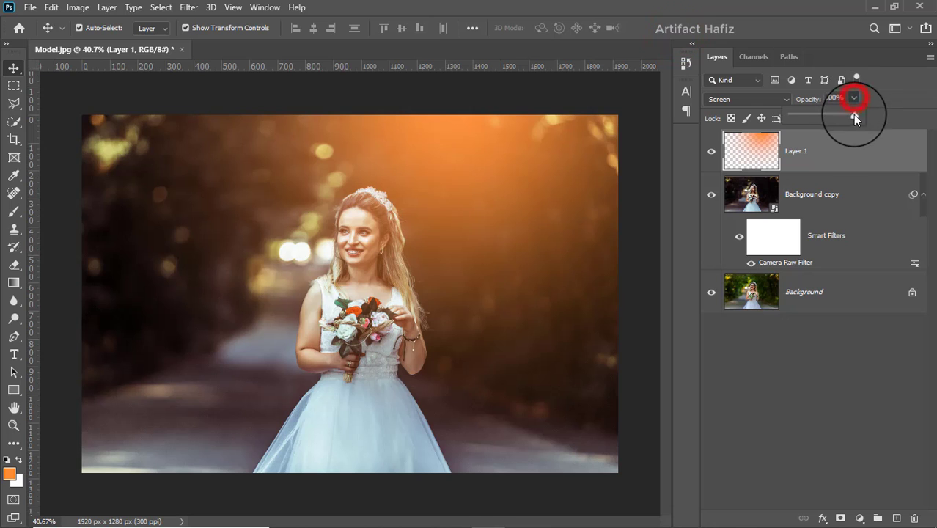
{"action": "left_click_drag", "start_coordinate": [853, 115], "coordinate": [820, 118]}
{"action": "scroll", "coordinate": [369, 233], "scroll_direction": "down", "scroll_amount": 4}
{"action": "scroll", "coordinate": [367, 249], "scroll_direction": "up", "scroll_amount": 4}
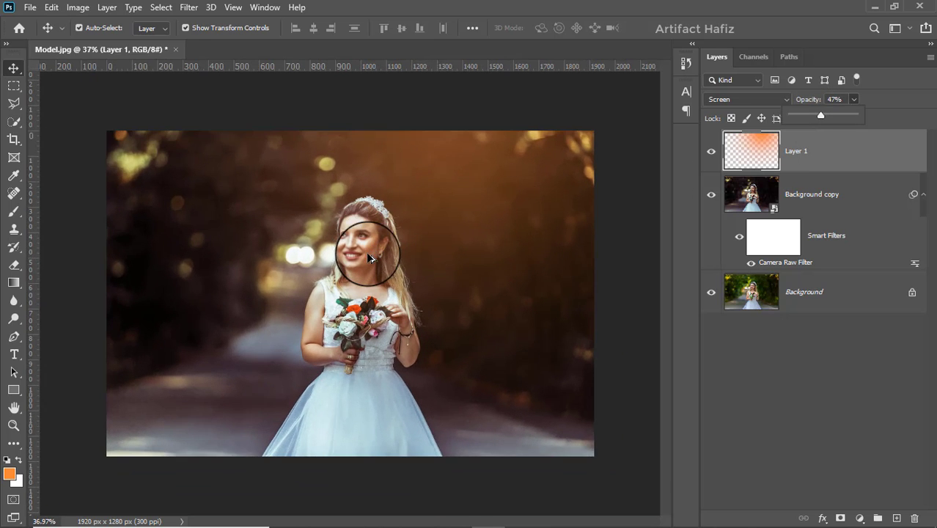
{"action": "left_click", "coordinate": [799, 155]}
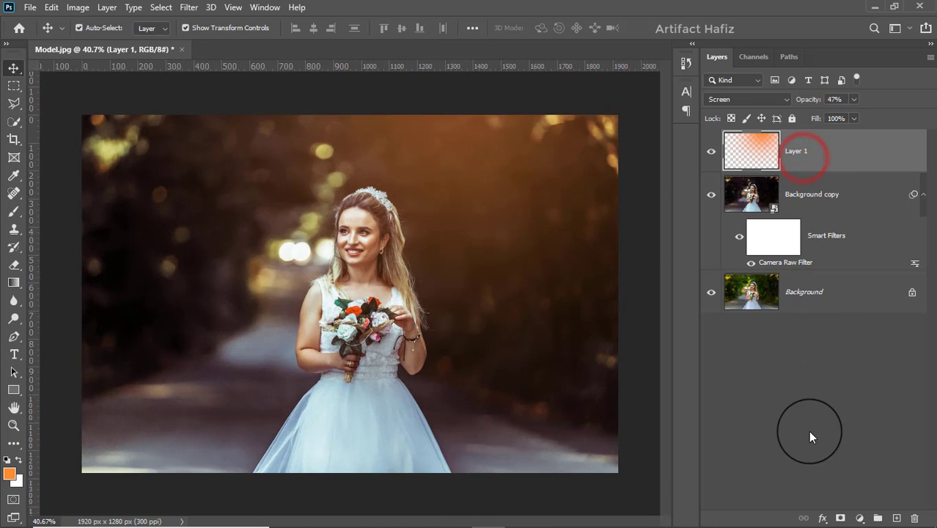
Step: Add a Color Lookup adjustment layer above the orange glow layer, using the Fuji F125 Kodak 2395 3D LUT
{"action": "left_click", "coordinate": [787, 159]}
{"action": "left_click", "coordinate": [859, 518]}
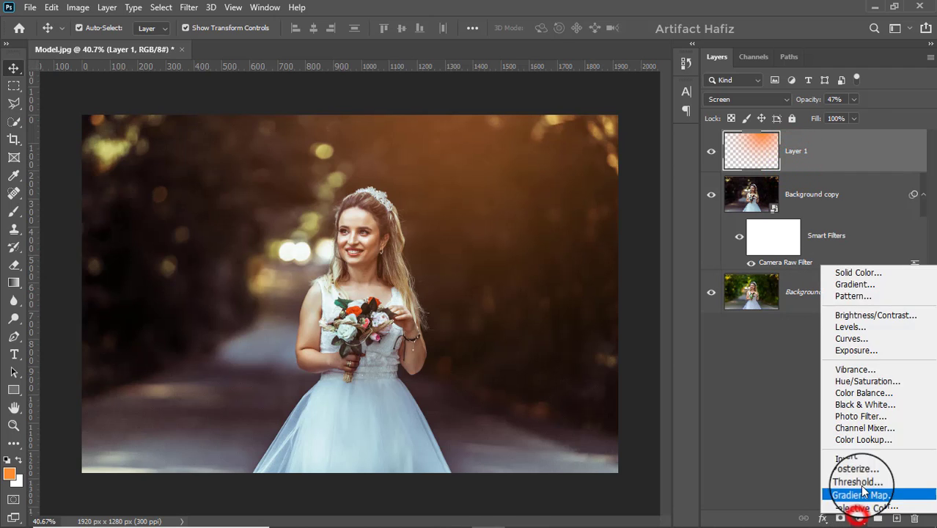
{"action": "left_click", "coordinate": [867, 437]}
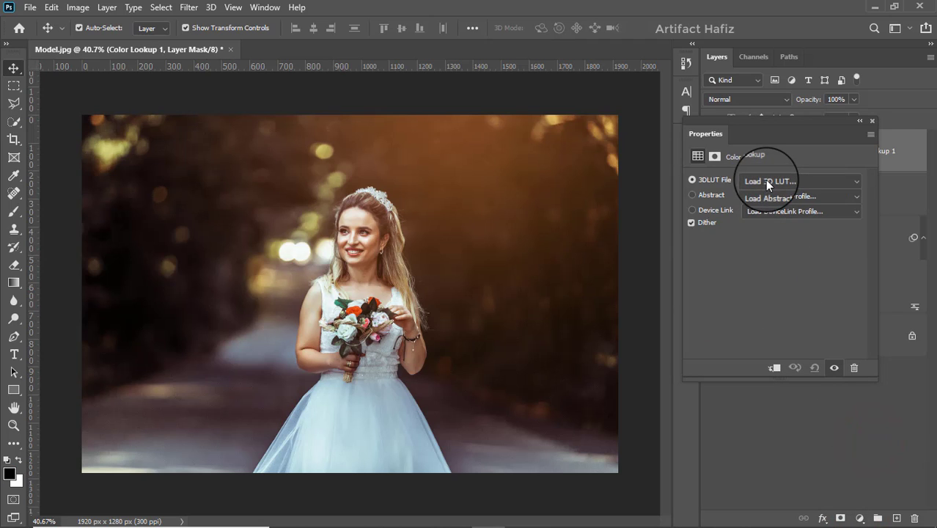
{"action": "left_click", "coordinate": [766, 181]}
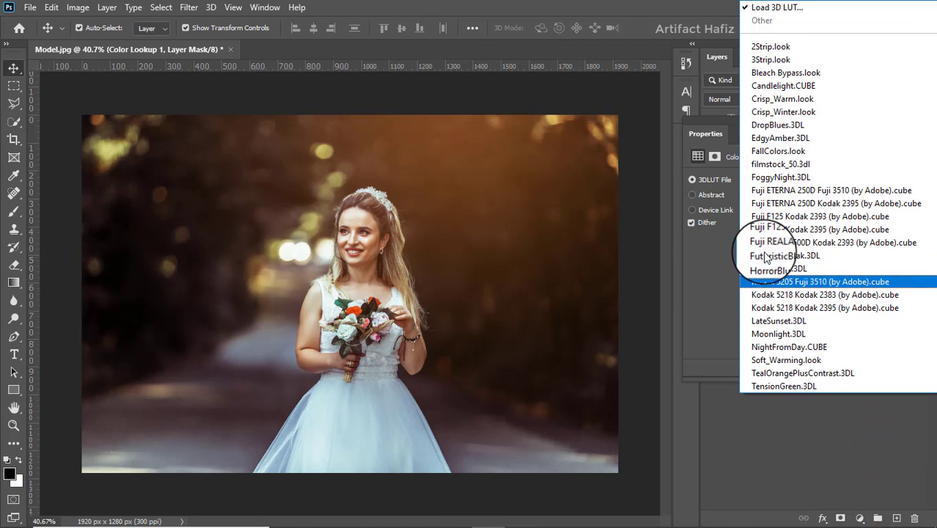
{"action": "left_click", "coordinate": [769, 229]}
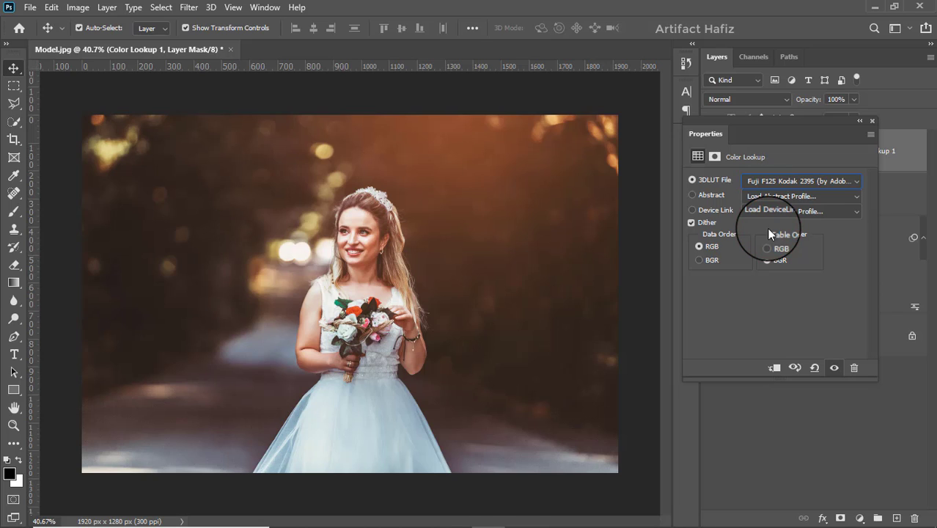
{"action": "left_click", "coordinate": [872, 121]}
Step: Move the Color Lookup layer below the orange glow layer and set its opacity to 20%
{"action": "left_click", "coordinate": [871, 151]}
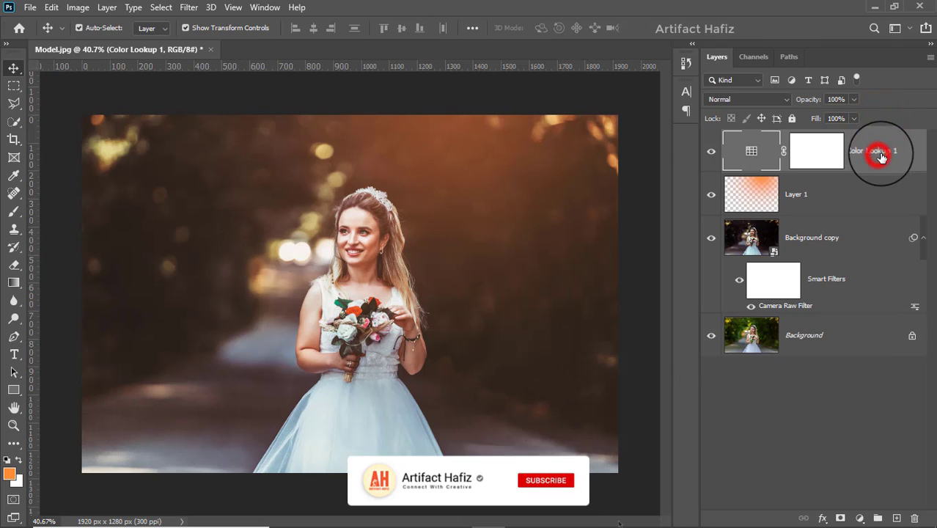
{"action": "left_click_drag", "start_coordinate": [866, 150], "coordinate": [867, 211]}
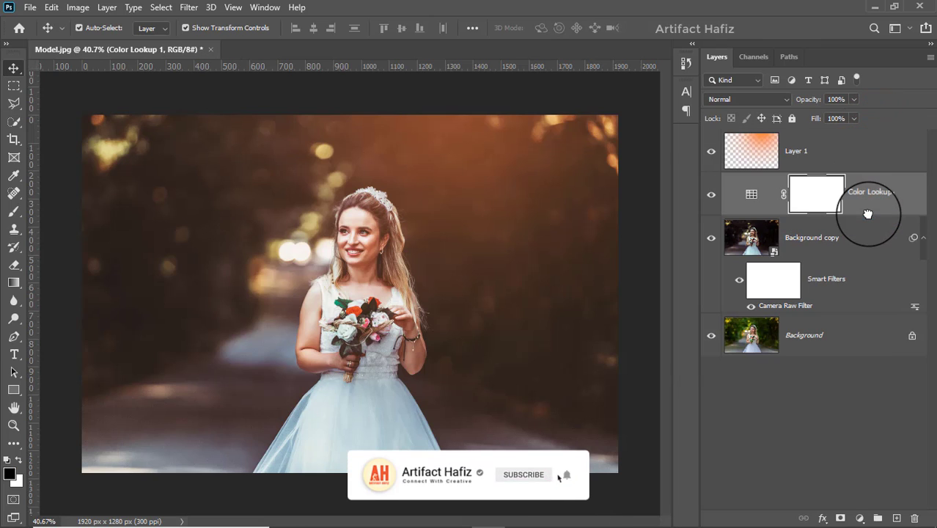
{"action": "left_click", "coordinate": [857, 197]}
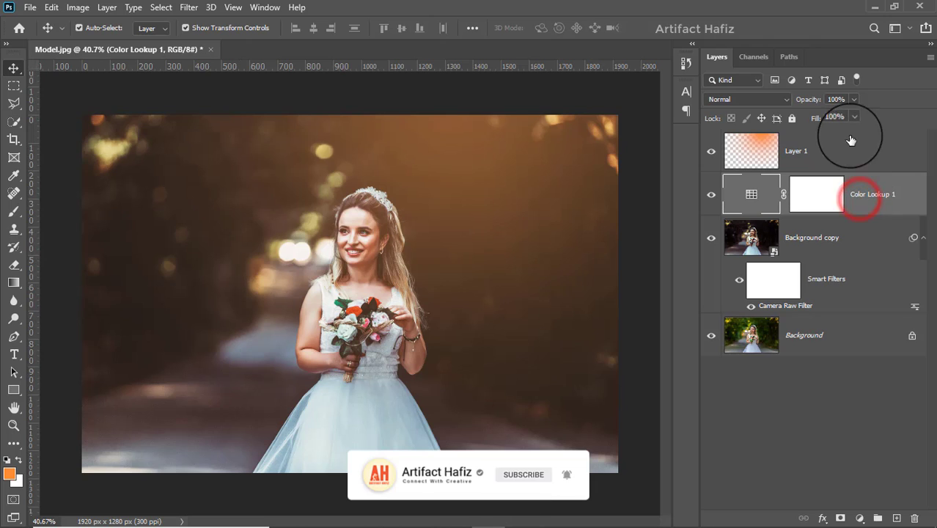
{"action": "left_click", "coordinate": [851, 99]}
{"action": "left_click_drag", "start_coordinate": [852, 118], "coordinate": [802, 138]}
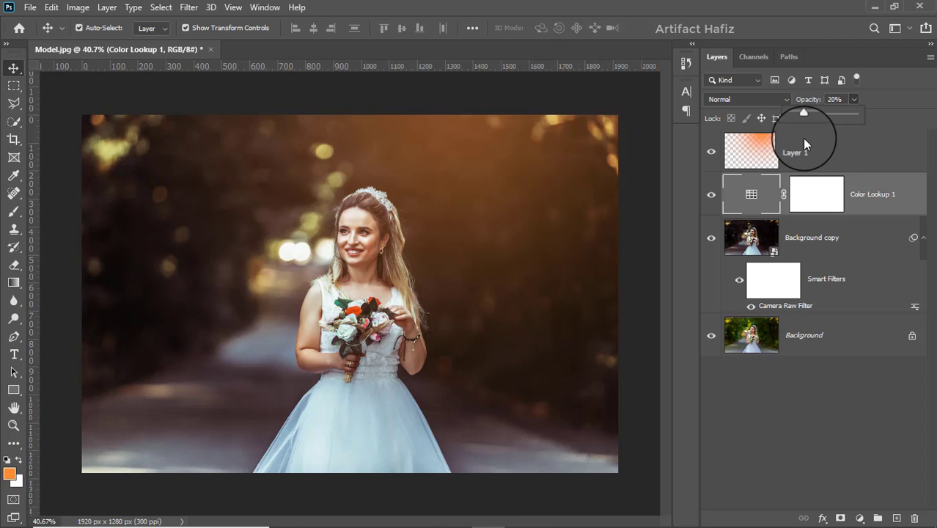
{"action": "left_click", "coordinate": [873, 193]}
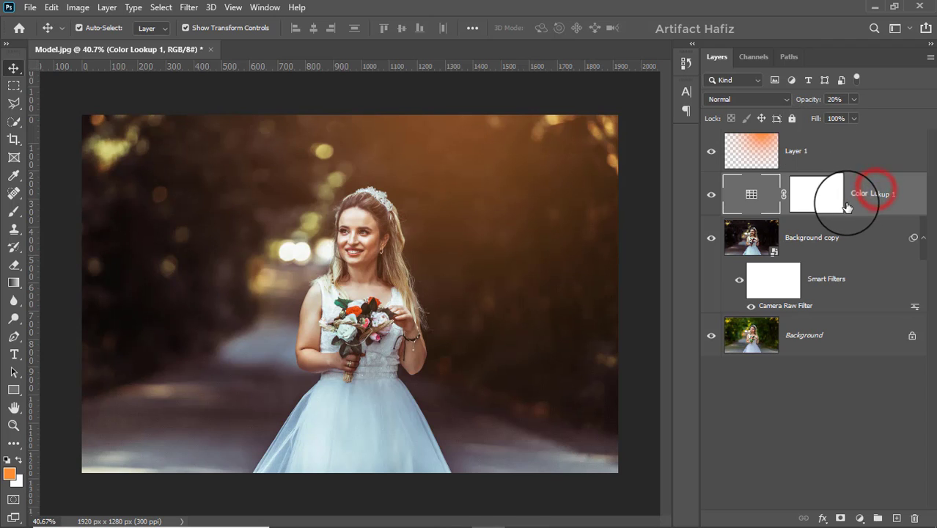
Step: Add a second Color Lookup layer above the first, using the Fuji ETERNA 250D Kodak 2395 3D LUT
{"action": "left_click", "coordinate": [859, 517]}
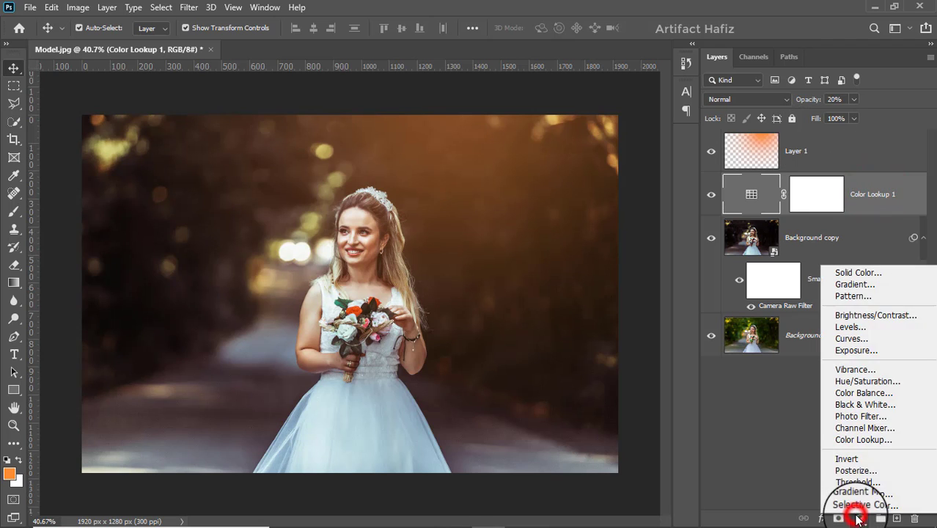
{"action": "left_click", "coordinate": [867, 439]}
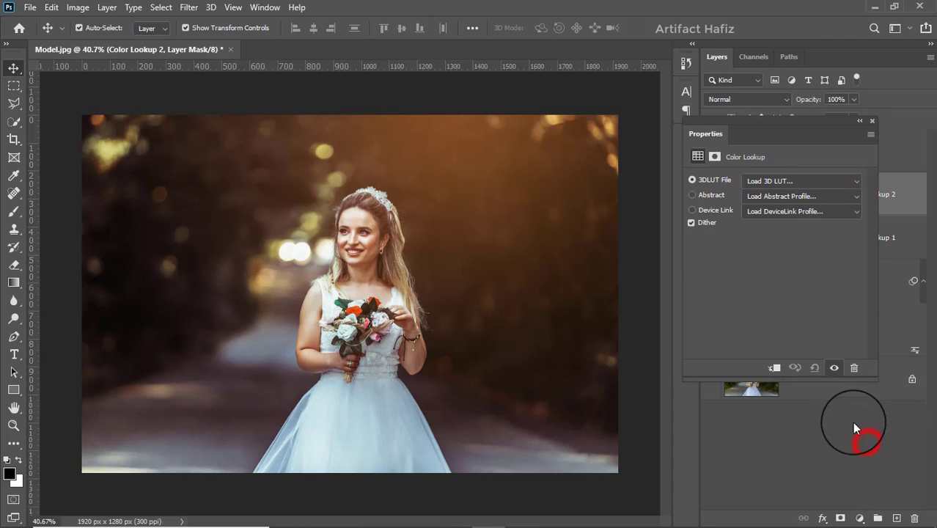
{"action": "left_click", "coordinate": [762, 181]}
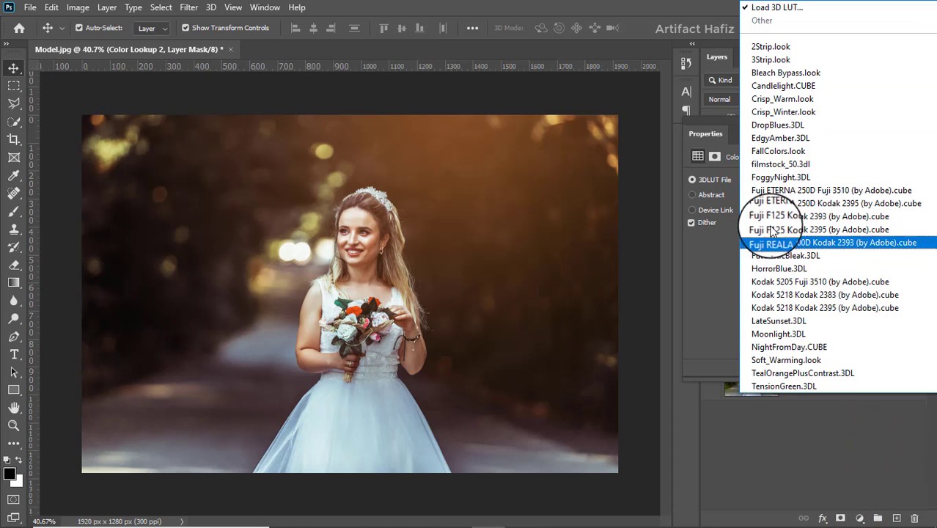
{"action": "left_click", "coordinate": [770, 205]}
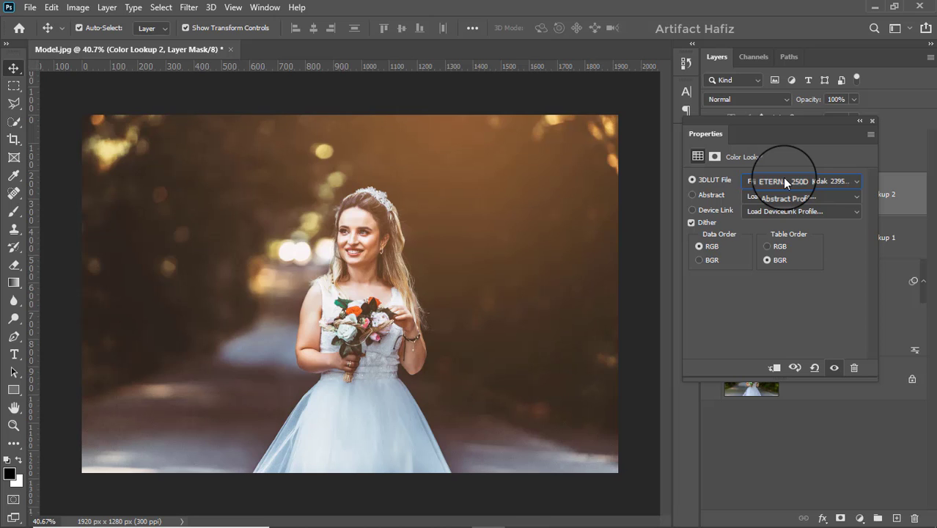
{"action": "left_click", "coordinate": [873, 121]}
Step: Compare the photo with and without the second Color Lookup layer, and set that layer's opacity to 58%
{"action": "left_click", "coordinate": [709, 194]}
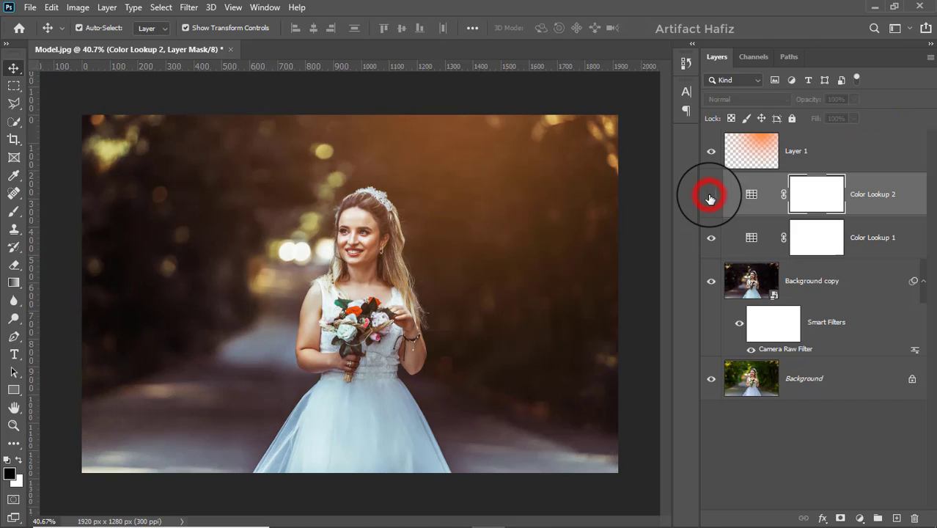
{"action": "left_click", "coordinate": [710, 195]}
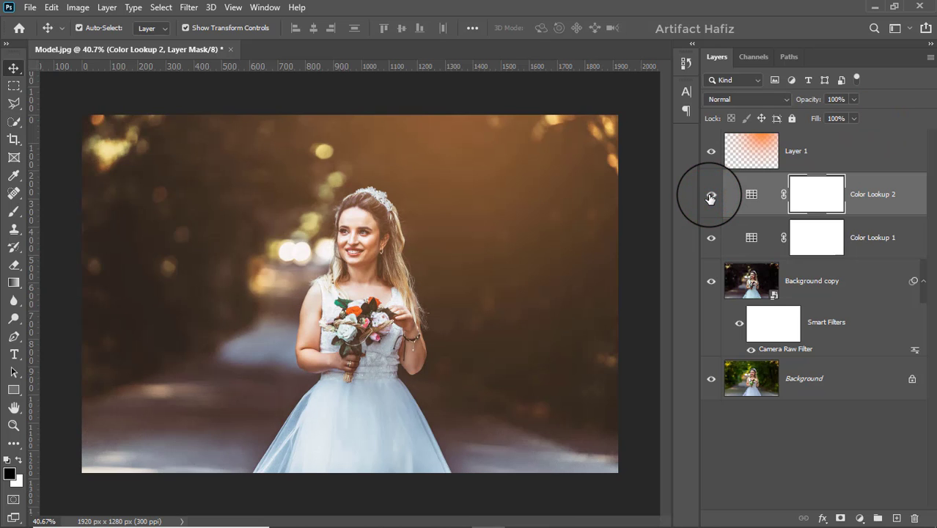
{"action": "left_click", "coordinate": [887, 195]}
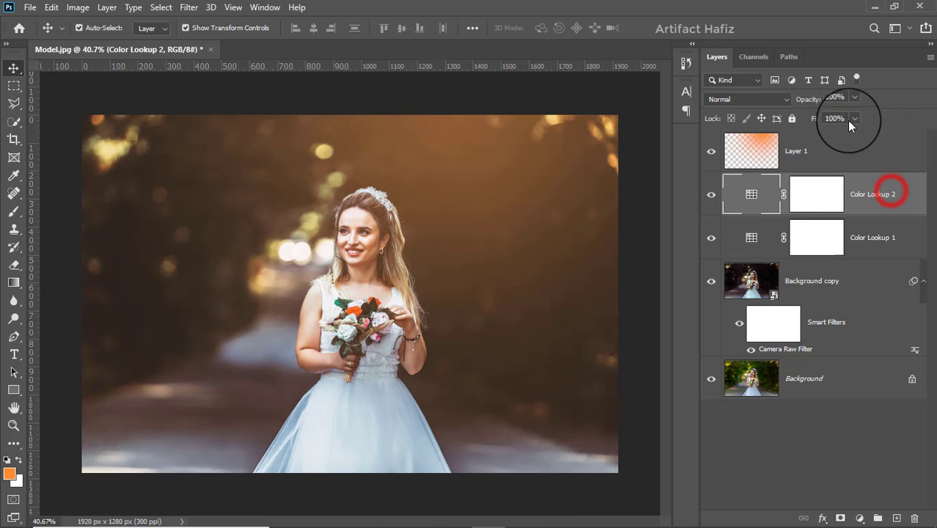
{"action": "left_click", "coordinate": [852, 99]}
{"action": "left_click_drag", "start_coordinate": [852, 114], "coordinate": [829, 129]}
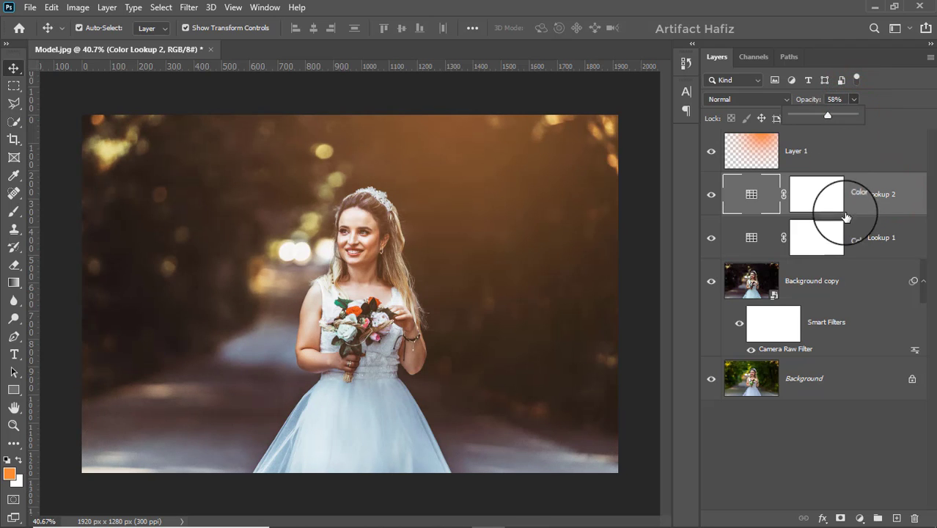
{"action": "left_click", "coordinate": [866, 205]}
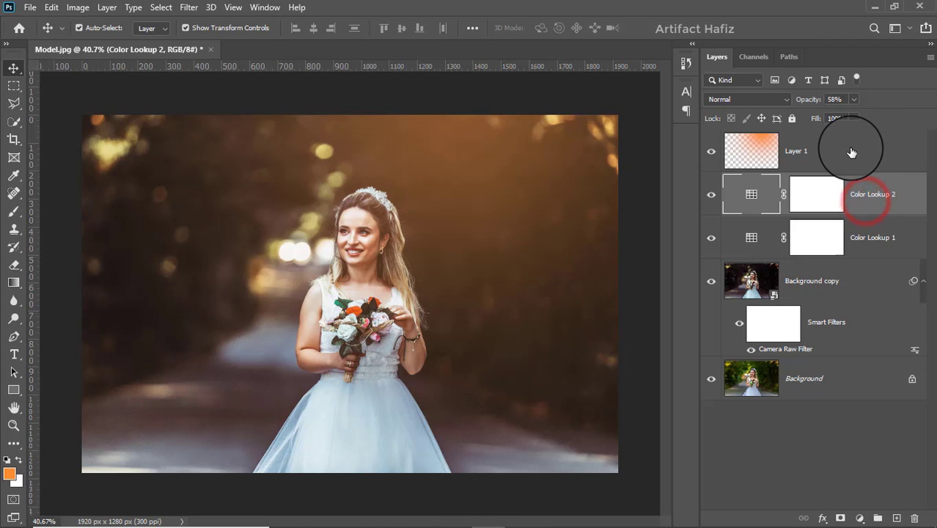
Step: Stamp all visible layers into a new layer above the orange glow and convert it for Smart Filters
{"action": "left_click", "coordinate": [850, 151]}
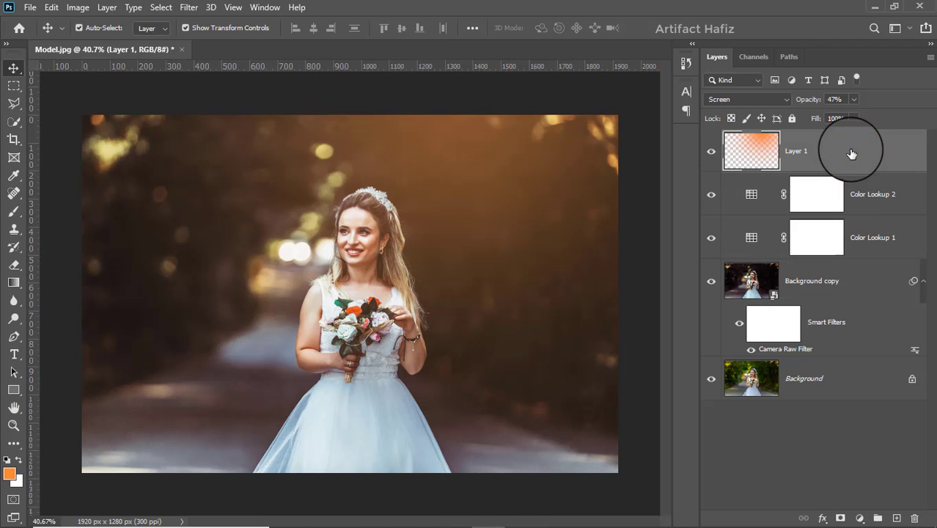
{"action": "key", "text": "ctrl+alt+shift+e"}
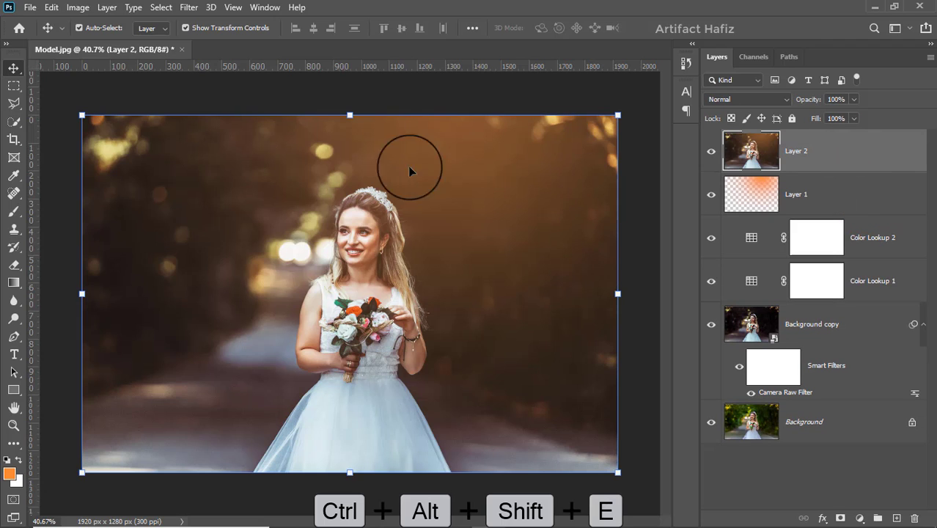
{"action": "left_click", "coordinate": [187, 8]}
{"action": "left_click", "coordinate": [220, 42]}
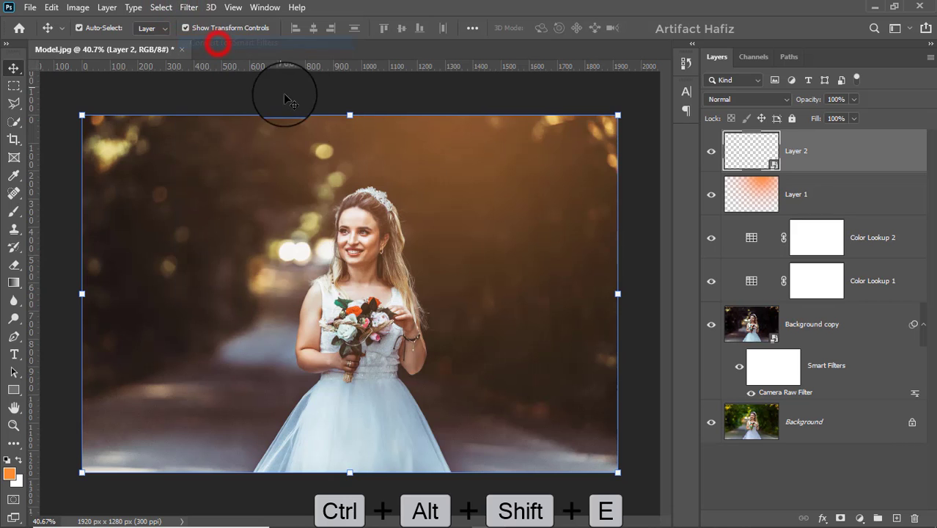
Step: Open the Camera Raw Filter on the merged layer and set Vibrance to -13 and Saturation to -7
{"action": "left_click", "coordinate": [189, 9]}
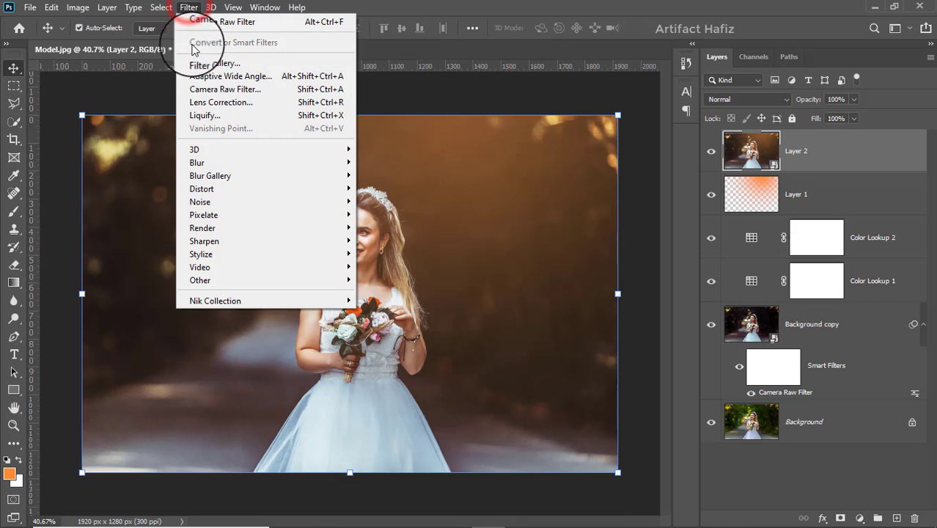
{"action": "left_click", "coordinate": [207, 94]}
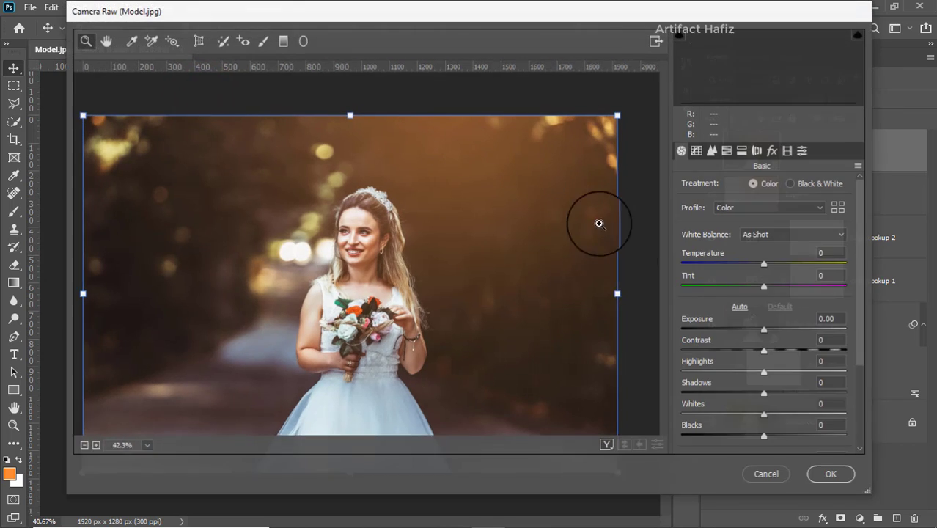
{"action": "scroll", "coordinate": [811, 318], "scroll_direction": "down", "scroll_amount": 2}
{"action": "scroll", "coordinate": [811, 319], "scroll_direction": "down", "scroll_amount": 3}
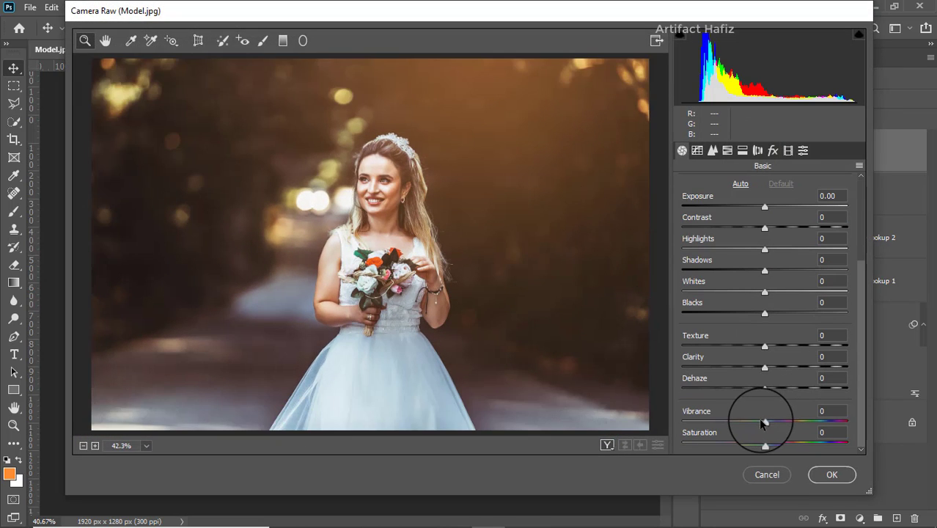
{"action": "left_click_drag", "start_coordinate": [764, 422], "coordinate": [744, 421]}
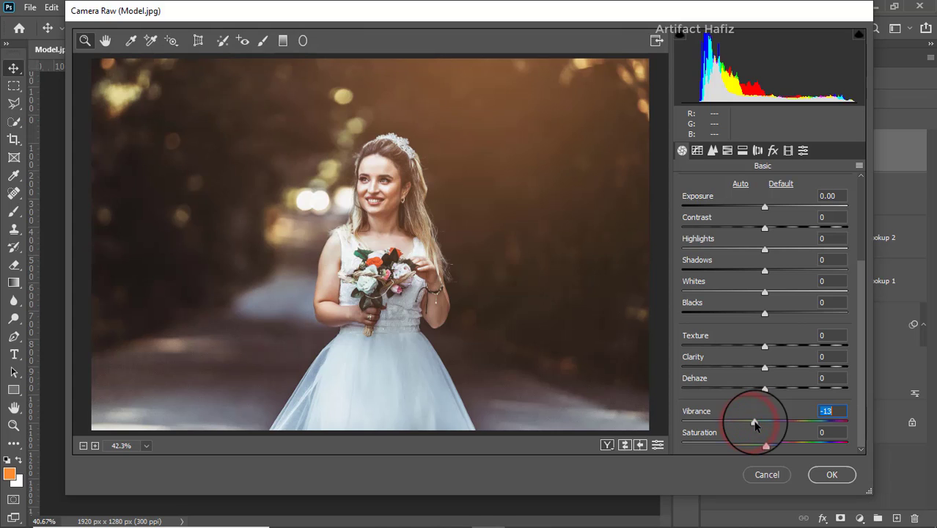
{"action": "left_click_drag", "start_coordinate": [765, 445], "coordinate": [760, 442]}
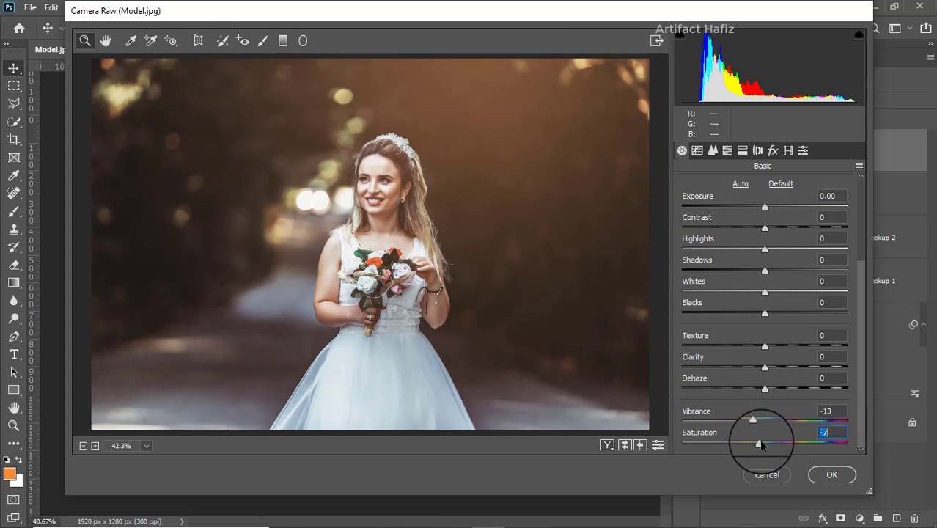
Step: Set the Camera Raw Contrast to -13, Exposure to -0.05 and Whites to +9
{"action": "scroll", "coordinate": [767, 315], "scroll_direction": "up", "scroll_amount": 1}
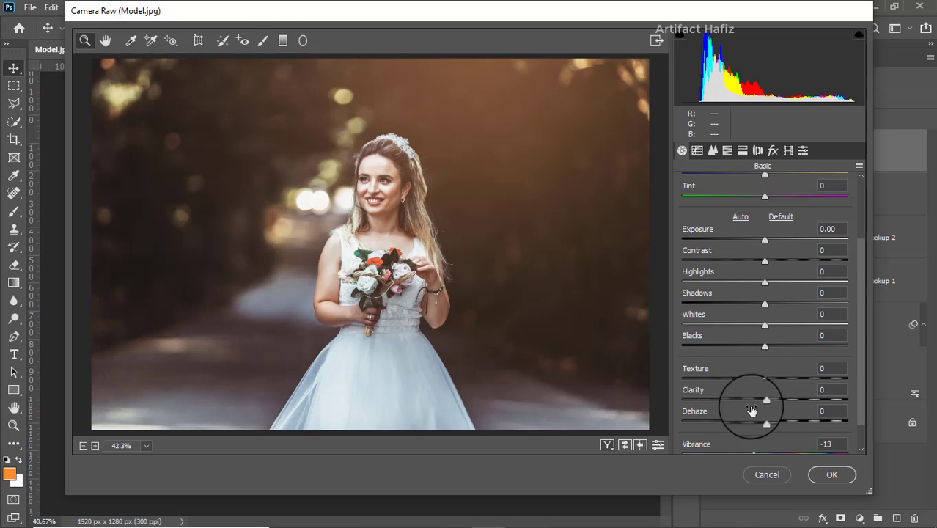
{"action": "left_click_drag", "start_coordinate": [764, 260], "coordinate": [755, 264]}
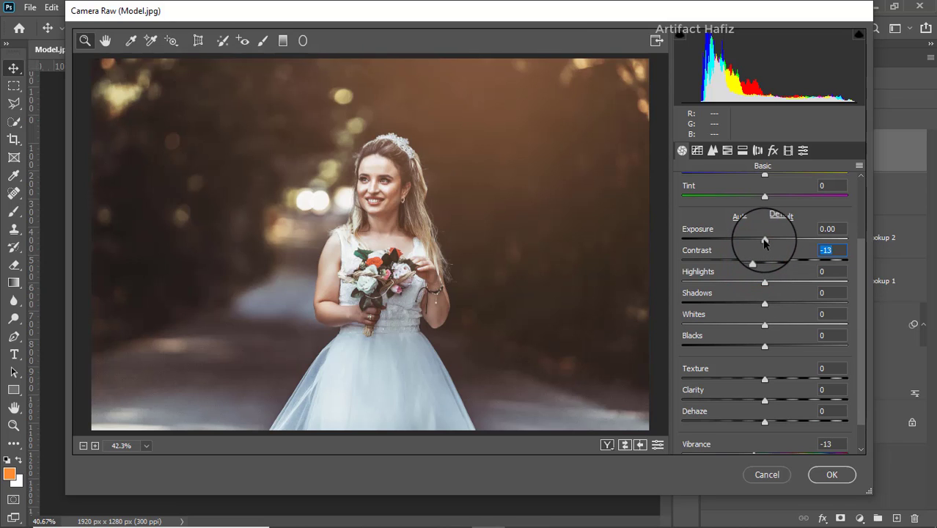
{"action": "left_click_drag", "start_coordinate": [766, 238], "coordinate": [763, 242]}
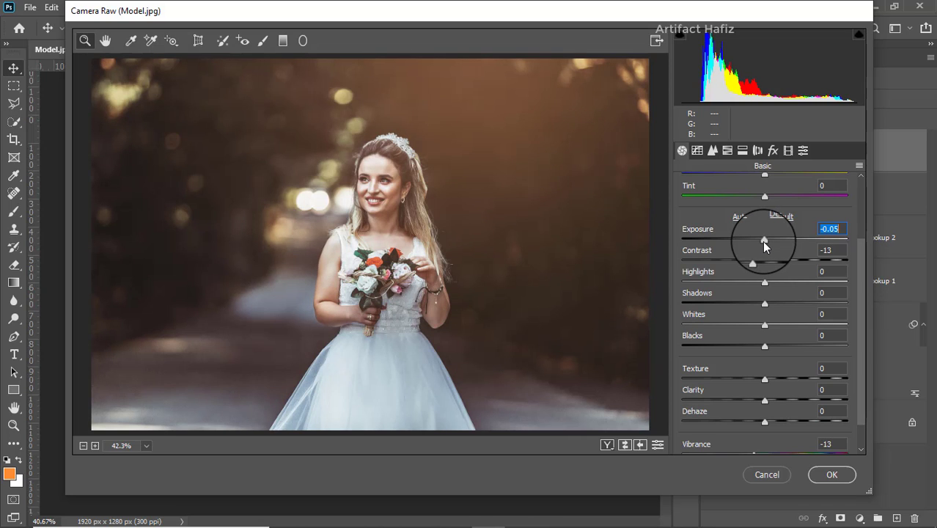
{"action": "mouse_move", "coordinate": [764, 324]}
{"action": "left_mouse_down"}
{"action": "mouse_move", "coordinate": [787, 325]}
{"action": "mouse_move", "coordinate": [772, 331]}
{"action": "left_mouse_up"}
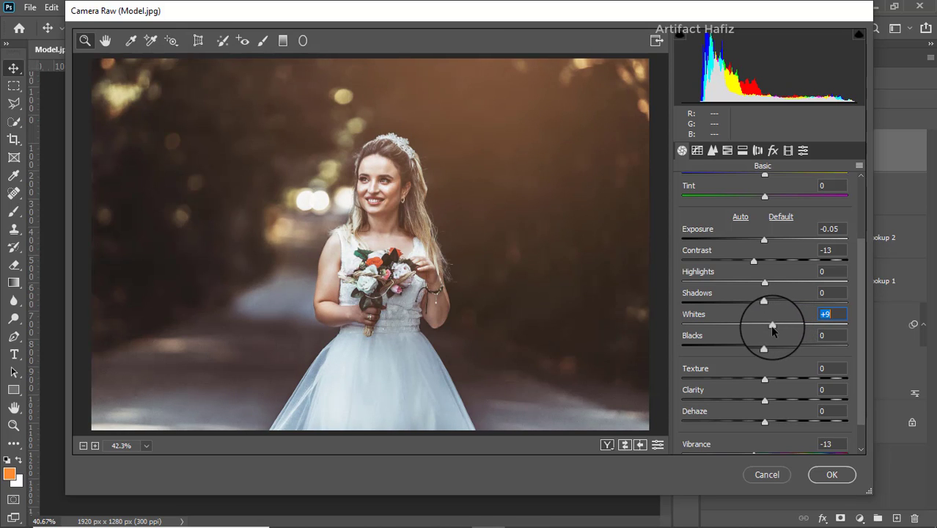
Step: Raise the saturation of the Oranges to +3 in the HSL adjustments
{"action": "left_click", "coordinate": [726, 151]}
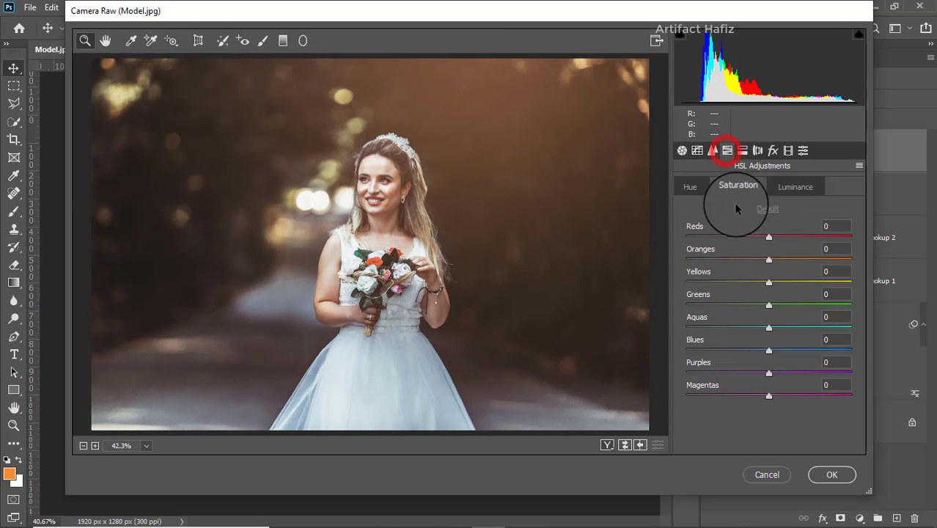
{"action": "left_click", "coordinate": [768, 257]}
{"action": "mouse_move", "coordinate": [768, 260]}
{"action": "left_mouse_down"}
{"action": "mouse_move", "coordinate": [801, 263]}
{"action": "mouse_move", "coordinate": [770, 263]}
{"action": "left_mouse_up"}
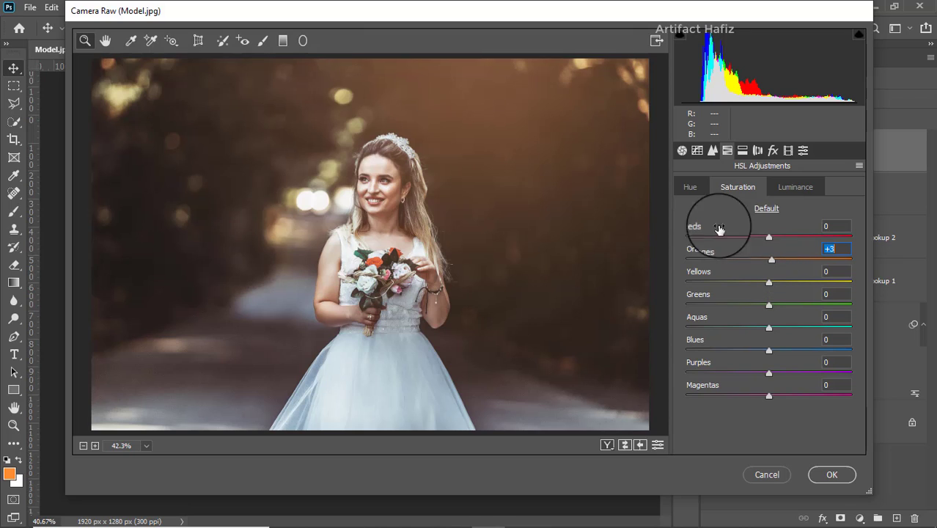
Step: Ease the Camera Raw color reduction by setting Saturation to -5 and Vibrance to -10 in the Basic adjustments
{"action": "left_click", "coordinate": [698, 150]}
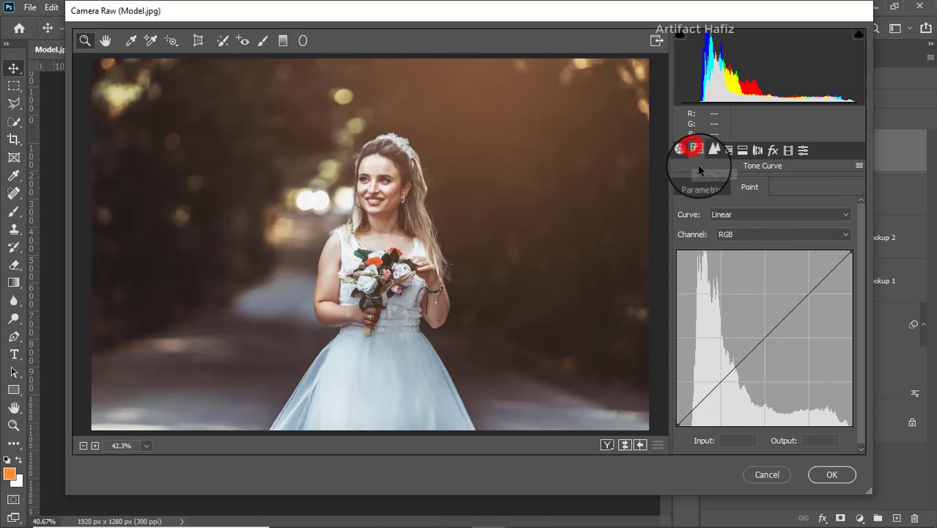
{"action": "left_click", "coordinate": [681, 151]}
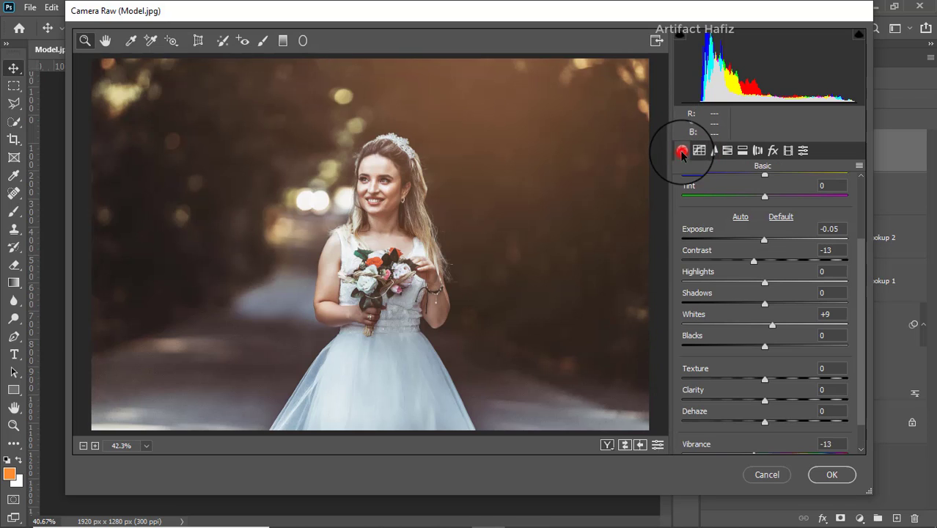
{"action": "scroll", "coordinate": [743, 392], "scroll_direction": "down", "scroll_amount": 1}
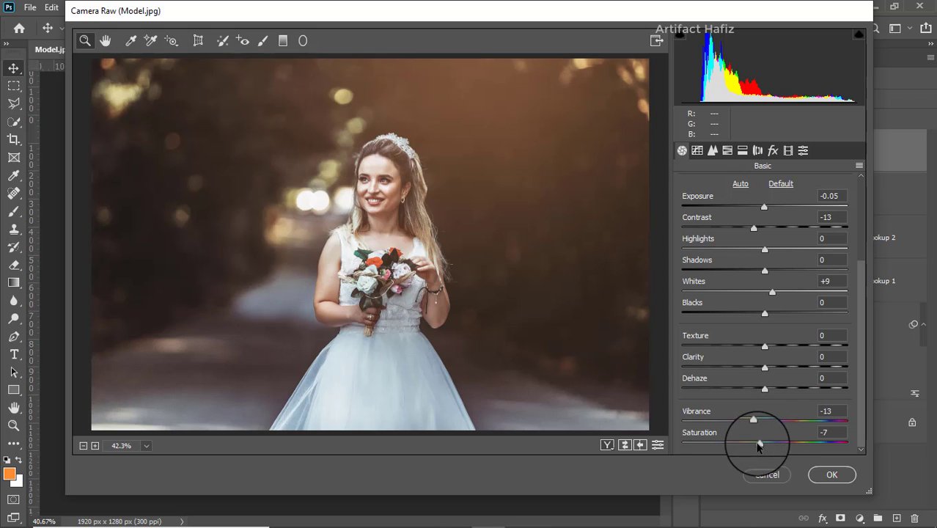
{"action": "mouse_move", "coordinate": [757, 443]}
{"action": "left_mouse_down"}
{"action": "mouse_move", "coordinate": [779, 444]}
{"action": "mouse_move", "coordinate": [760, 445]}
{"action": "mouse_move", "coordinate": [810, 424]}
{"action": "mouse_move", "coordinate": [751, 427]}
{"action": "left_mouse_up"}
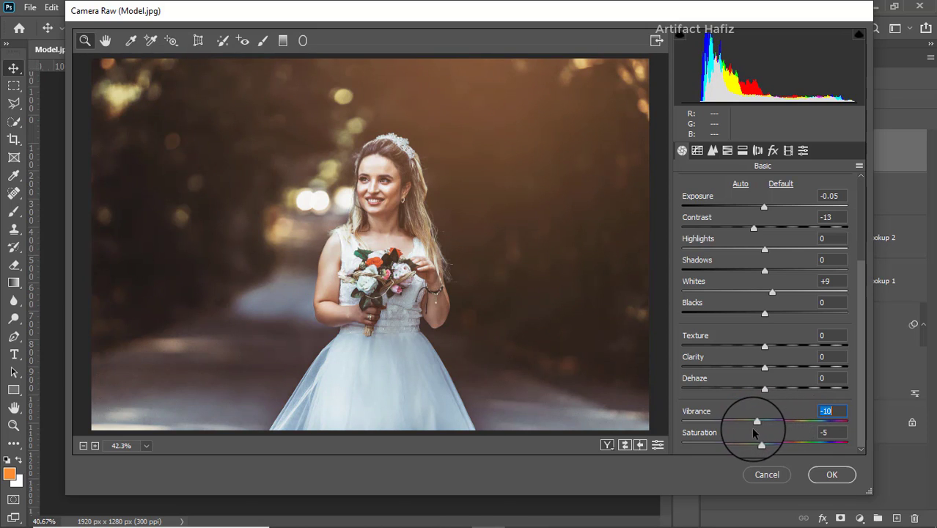
Step: In the Camera Raw Calibration settings, set the Blue Primary Saturation to -13 and the Red Primary Saturation to -18
{"action": "left_click", "coordinate": [788, 150]}
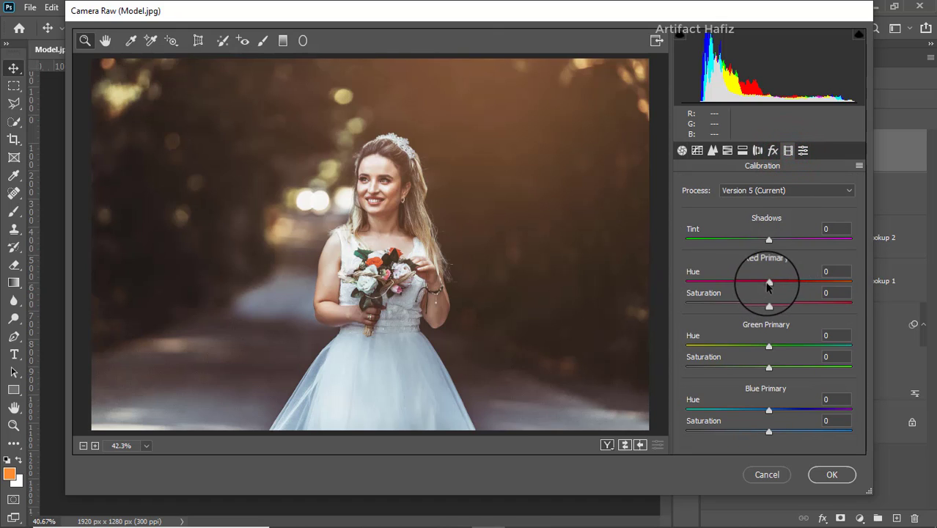
{"action": "mouse_move", "coordinate": [768, 280]}
{"action": "left_mouse_down"}
{"action": "mouse_move", "coordinate": [860, 283]}
{"action": "mouse_move", "coordinate": [768, 285]}
{"action": "left_mouse_up"}
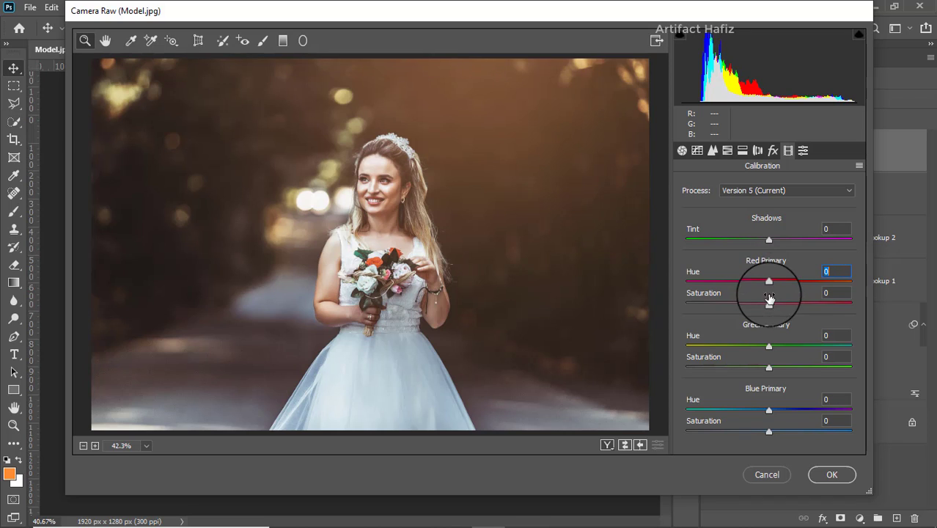
{"action": "left_click_drag", "start_coordinate": [768, 303], "coordinate": [768, 374]}
{"action": "double_click", "coordinate": [768, 345]}
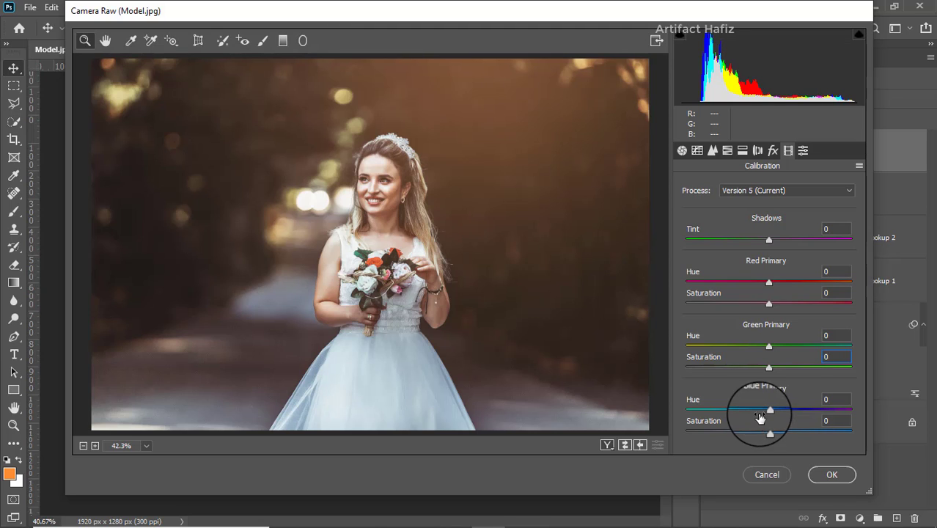
{"action": "mouse_move", "coordinate": [768, 433]}
{"action": "left_mouse_down"}
{"action": "mouse_move", "coordinate": [842, 435]}
{"action": "mouse_move", "coordinate": [733, 434]}
{"action": "mouse_move", "coordinate": [820, 432]}
{"action": "mouse_move", "coordinate": [715, 453]}
{"action": "mouse_move", "coordinate": [837, 438]}
{"action": "mouse_move", "coordinate": [742, 447]}
{"action": "mouse_move", "coordinate": [749, 454]}
{"action": "mouse_move", "coordinate": [757, 444]}
{"action": "left_mouse_up"}
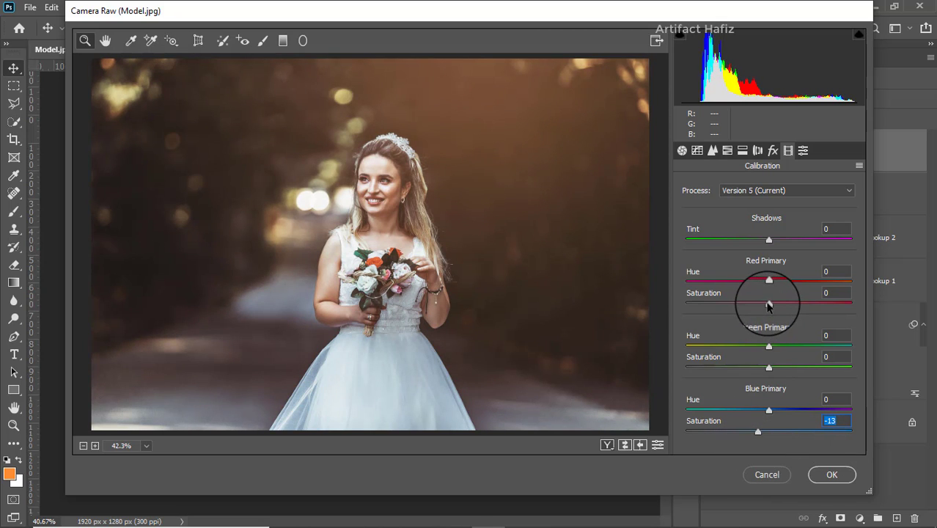
{"action": "mouse_move", "coordinate": [766, 304]}
{"action": "left_mouse_down"}
{"action": "mouse_move", "coordinate": [718, 308]}
{"action": "mouse_move", "coordinate": [754, 311]}
{"action": "left_mouse_up"}
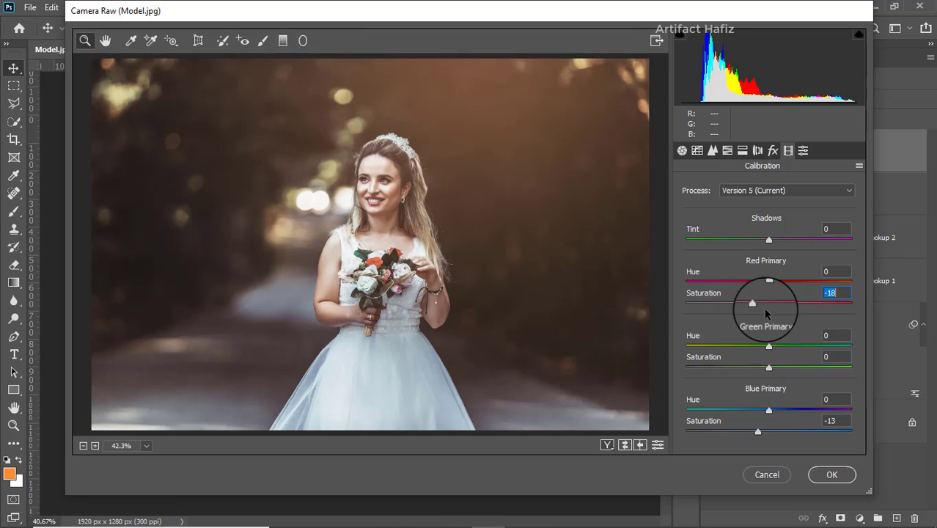
Step: Lower the saturation of the Greens to -71 in the HSL adjustments
{"action": "left_click", "coordinate": [726, 150]}
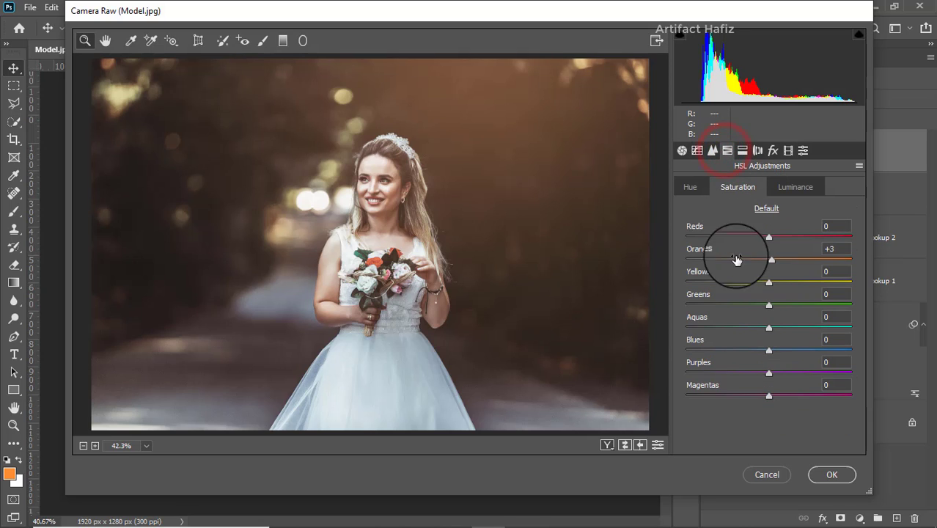
{"action": "left_click_drag", "start_coordinate": [767, 306], "coordinate": [706, 307]}
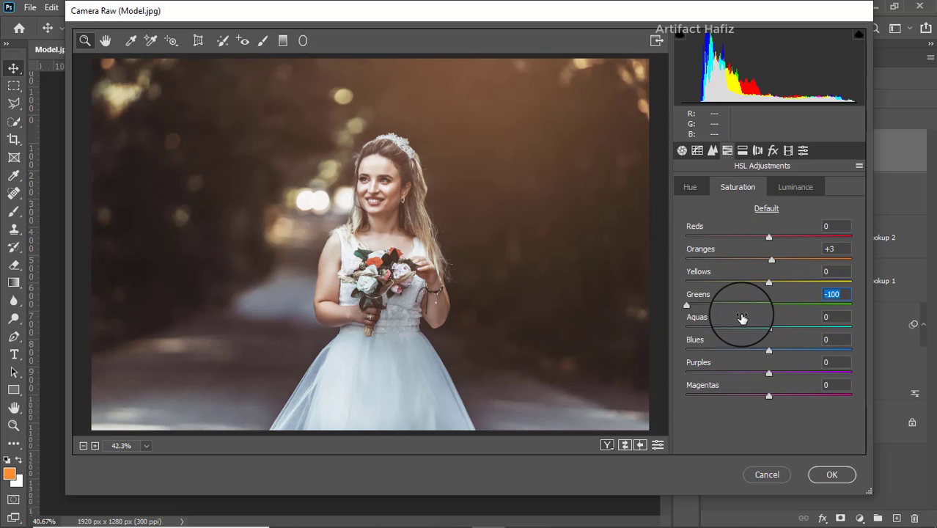
{"action": "left_click_drag", "start_coordinate": [687, 305], "coordinate": [709, 305]}
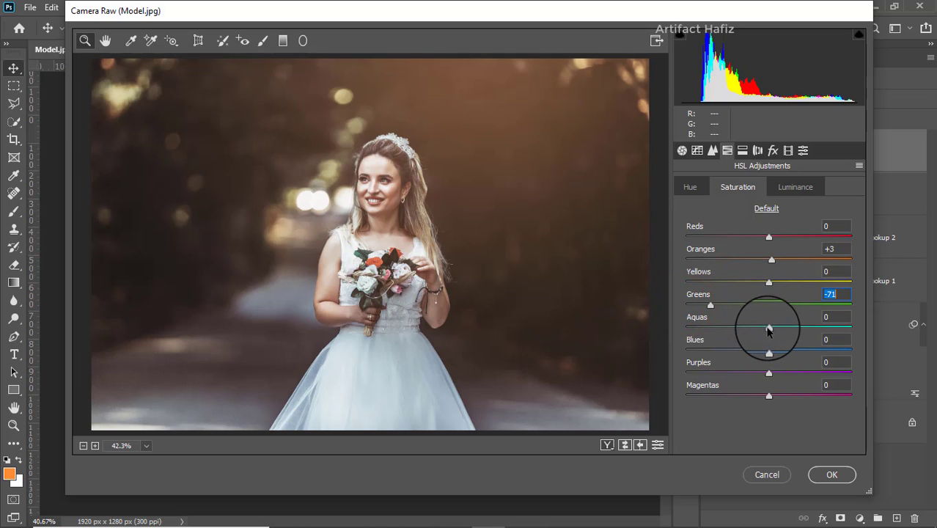